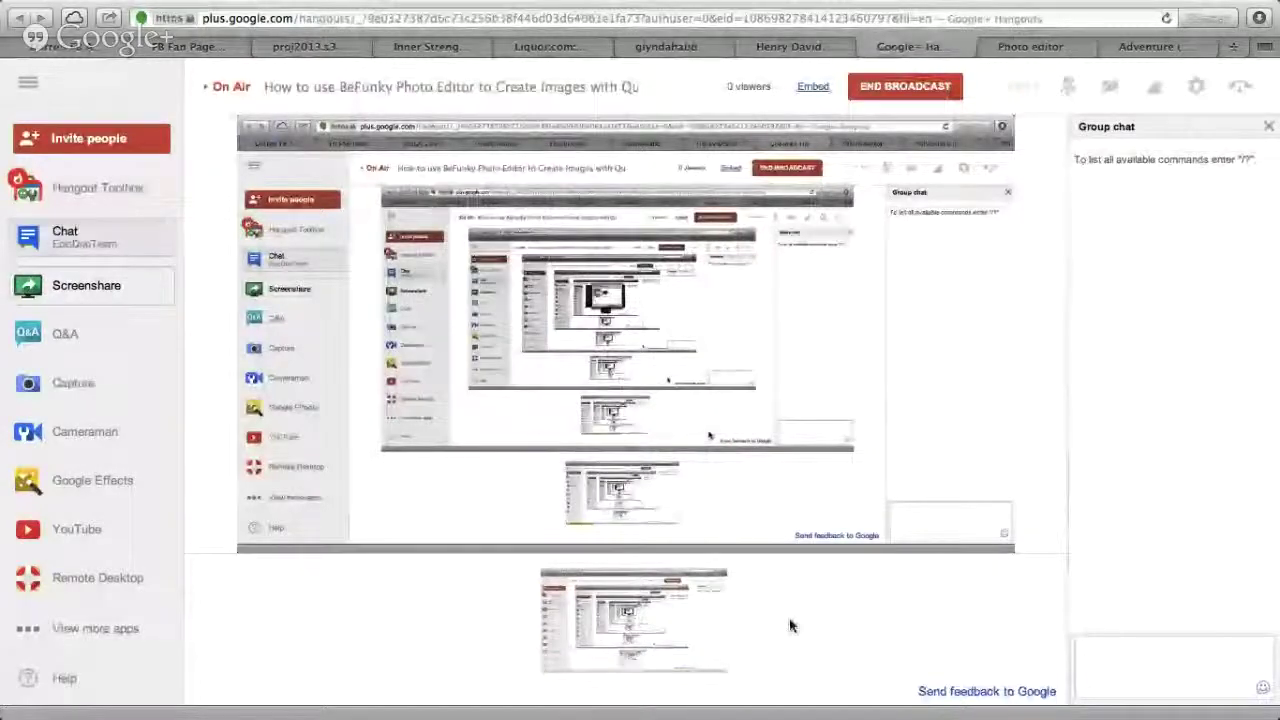
# Step: Switch from the Hangouts broadcast to the BeFunky 'Photo editor' tab
pyautogui.click(1025, 46)
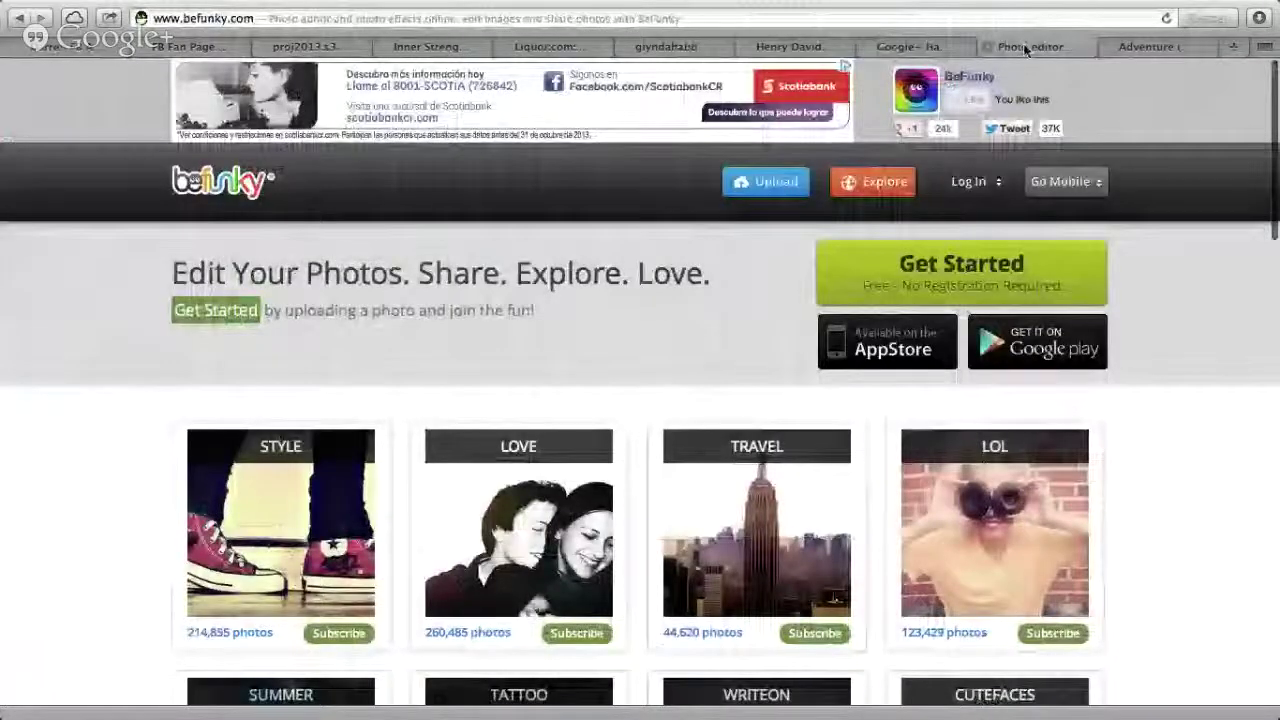
pyautogui.hotkey('ctrl', 'shift', 'Tab')
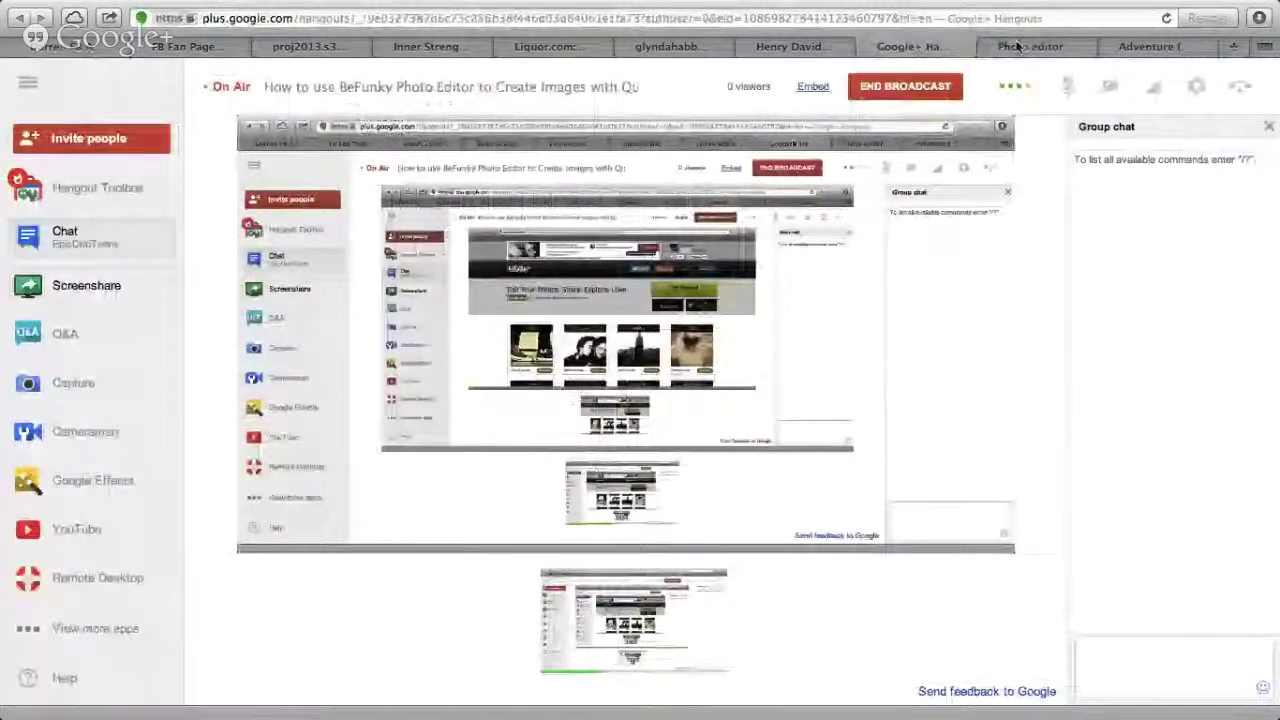
pyautogui.click(1015, 46)
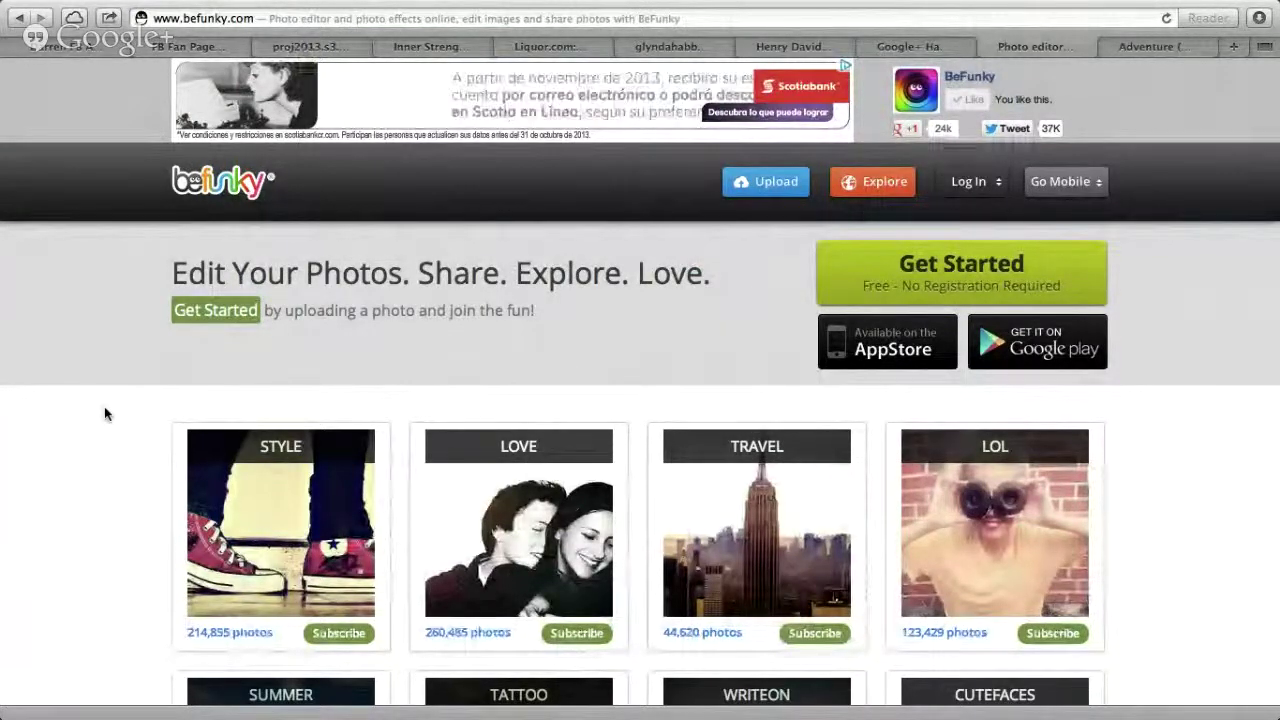
# Step: Upload photo-152.JPG, the tree and lake shot, from Downloads into the editor
pyautogui.click(776, 183)
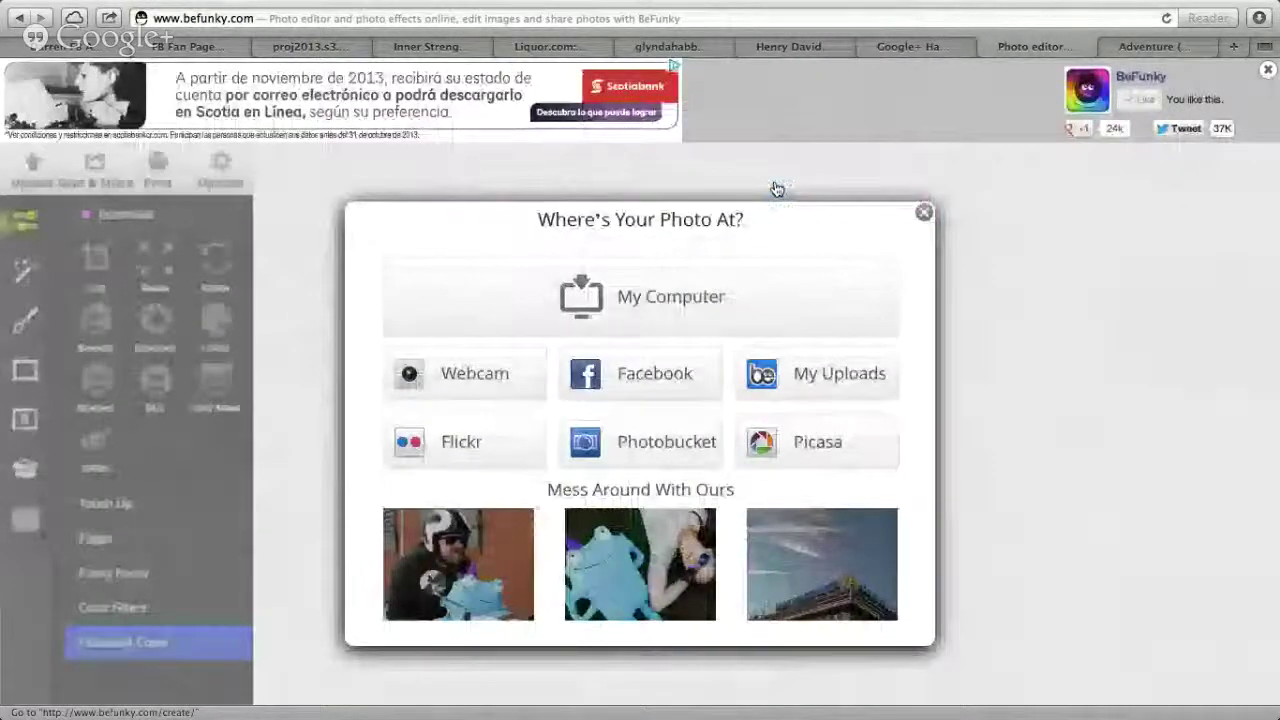
pyautogui.click(646, 295)
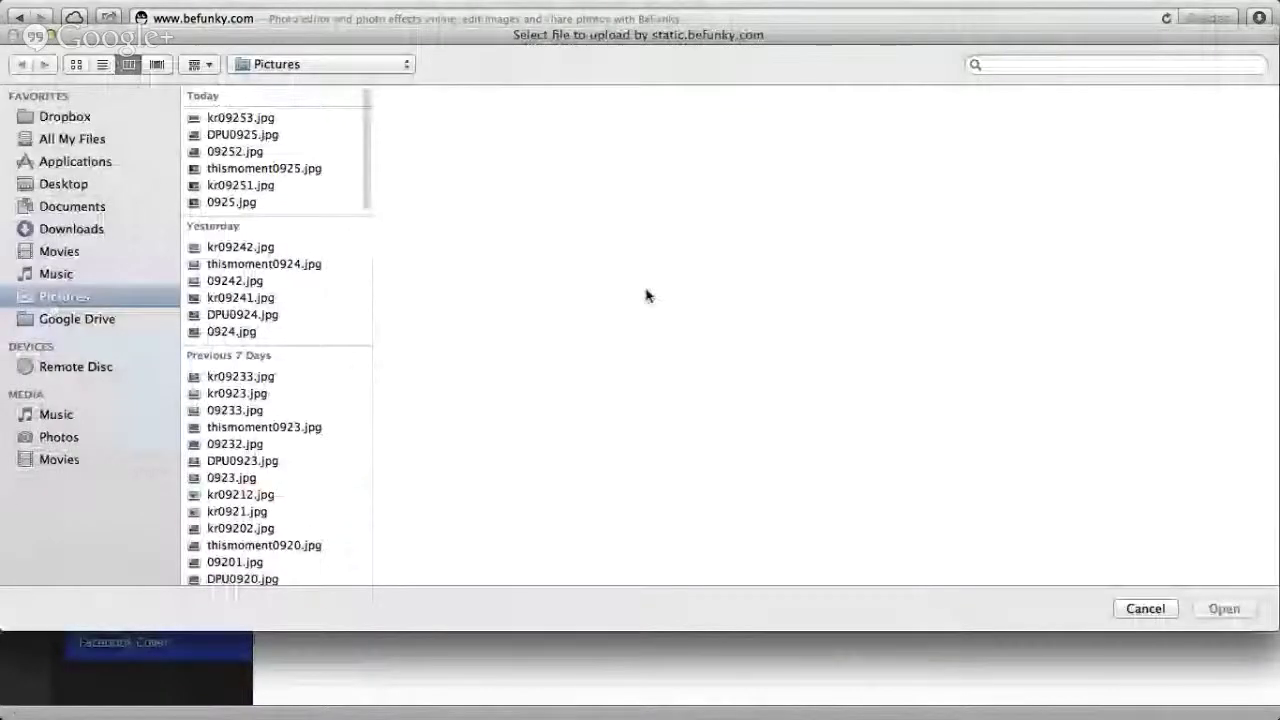
pyautogui.click(70, 229)
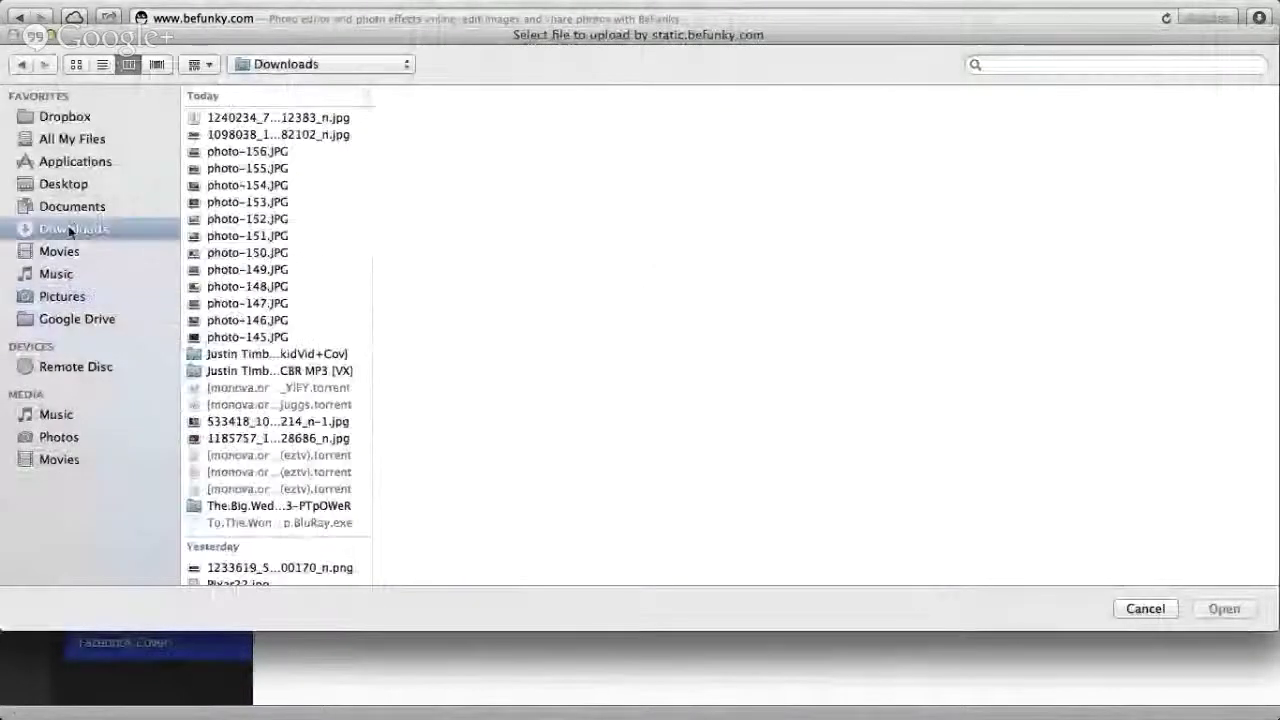
pyautogui.click(219, 151)
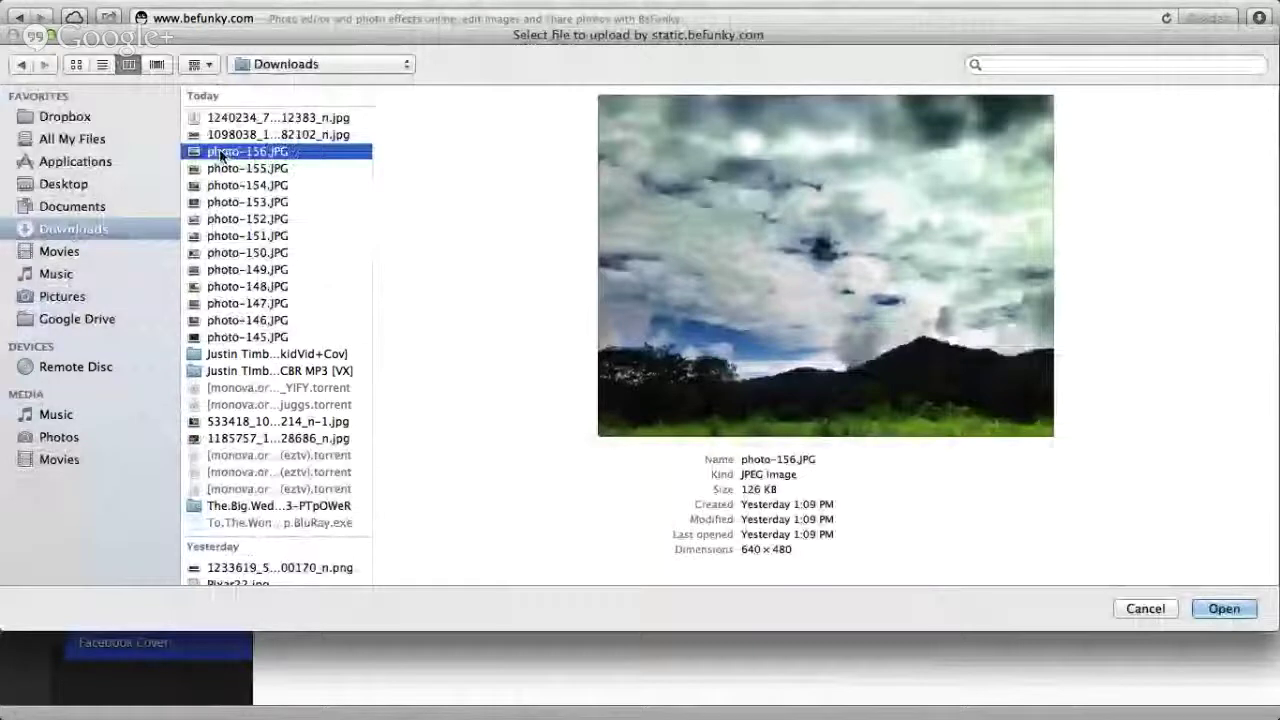
pyautogui.press('Down')
pyautogui.press('Down')
pyautogui.press('Down')
pyautogui.press('Down')
pyautogui.press('Down')
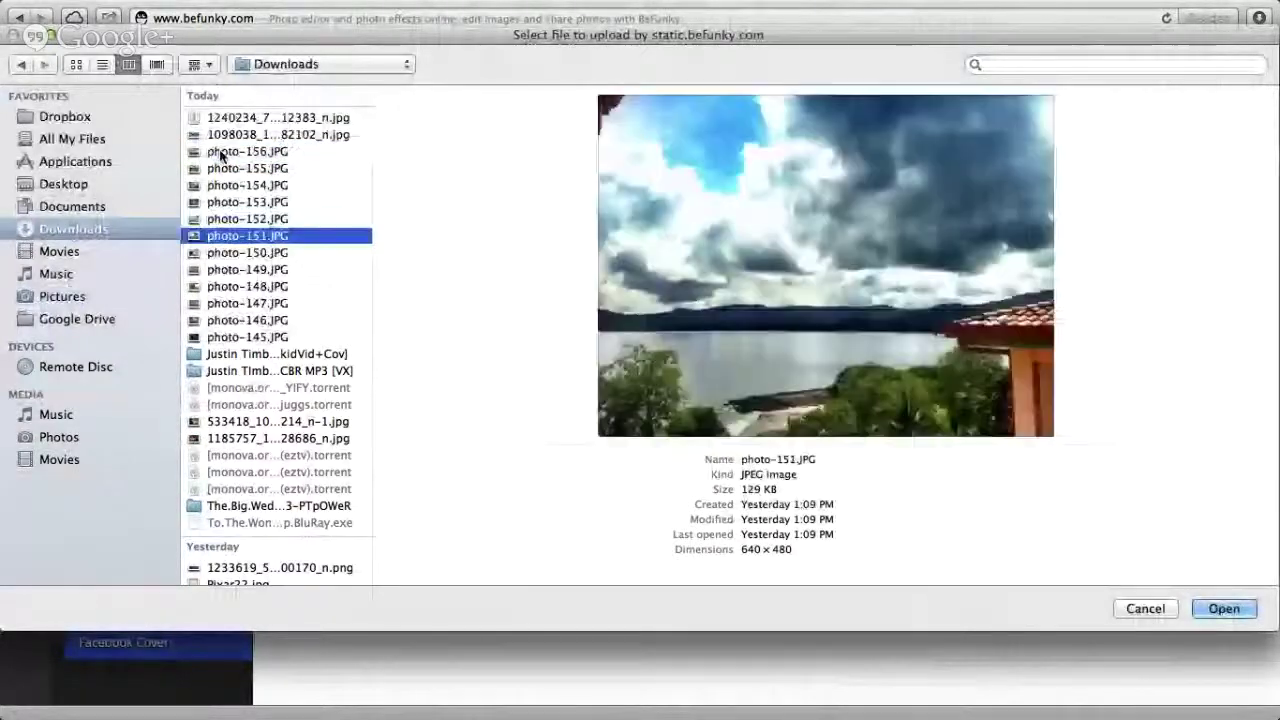
pyautogui.press('Up')
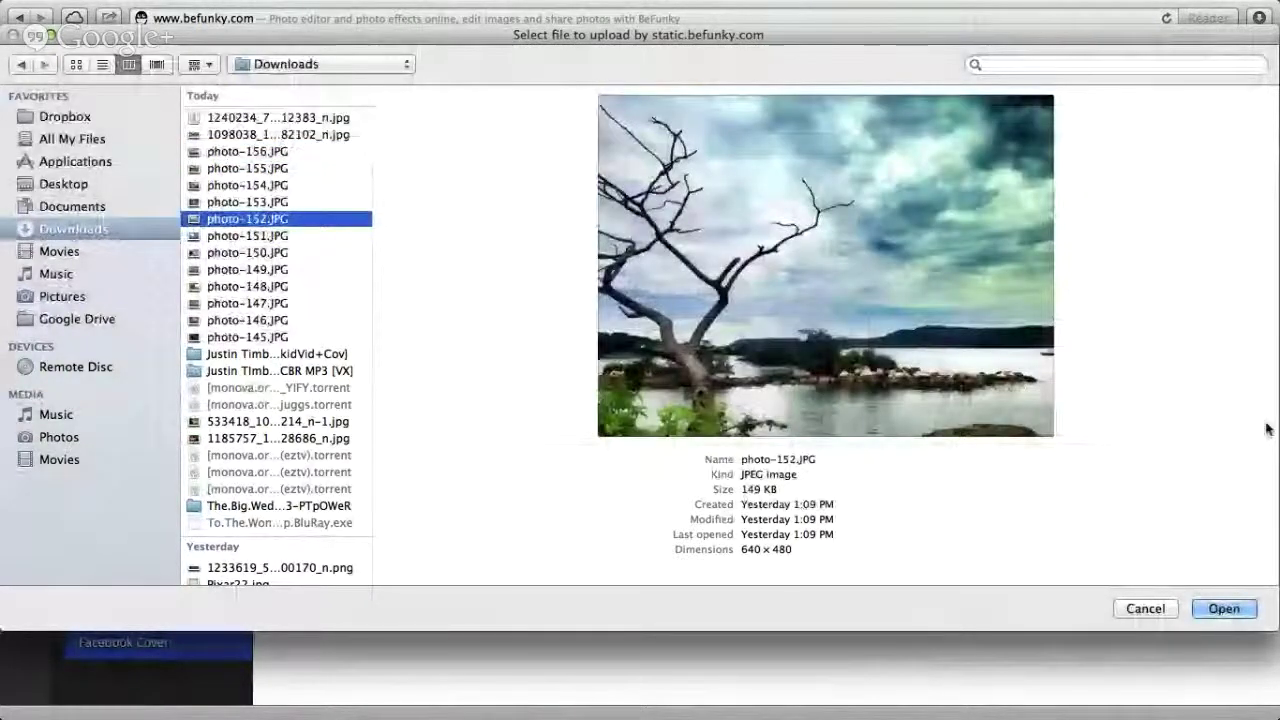
pyautogui.click(1223, 610)
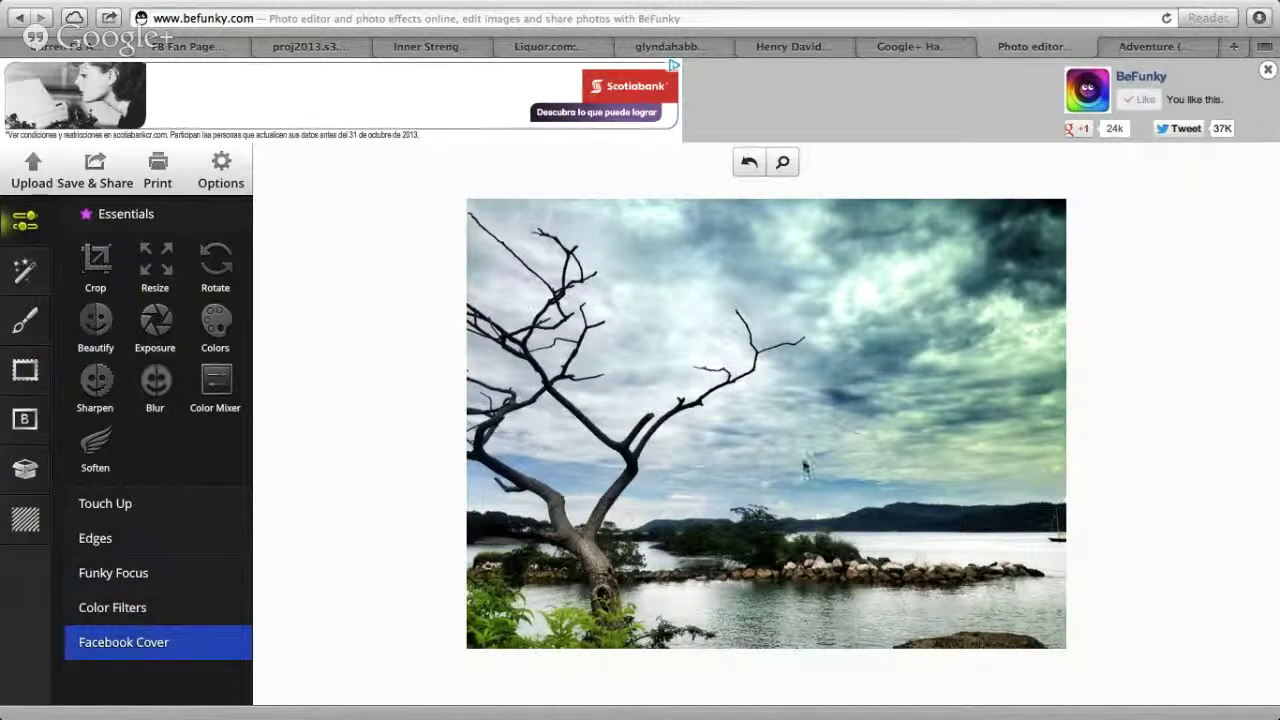
# Step: Open the Text tool from the Effects sidebar and browse the featured fonts
pyautogui.click(31, 270)
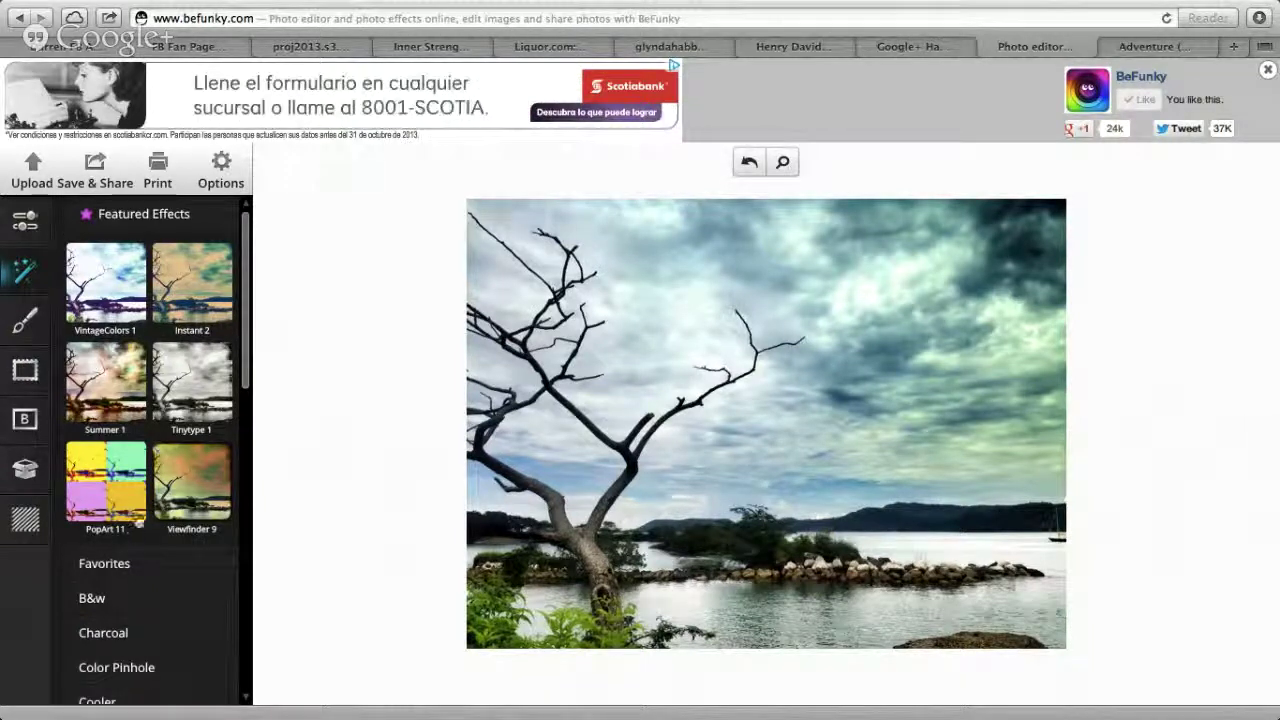
pyautogui.click(25, 428)
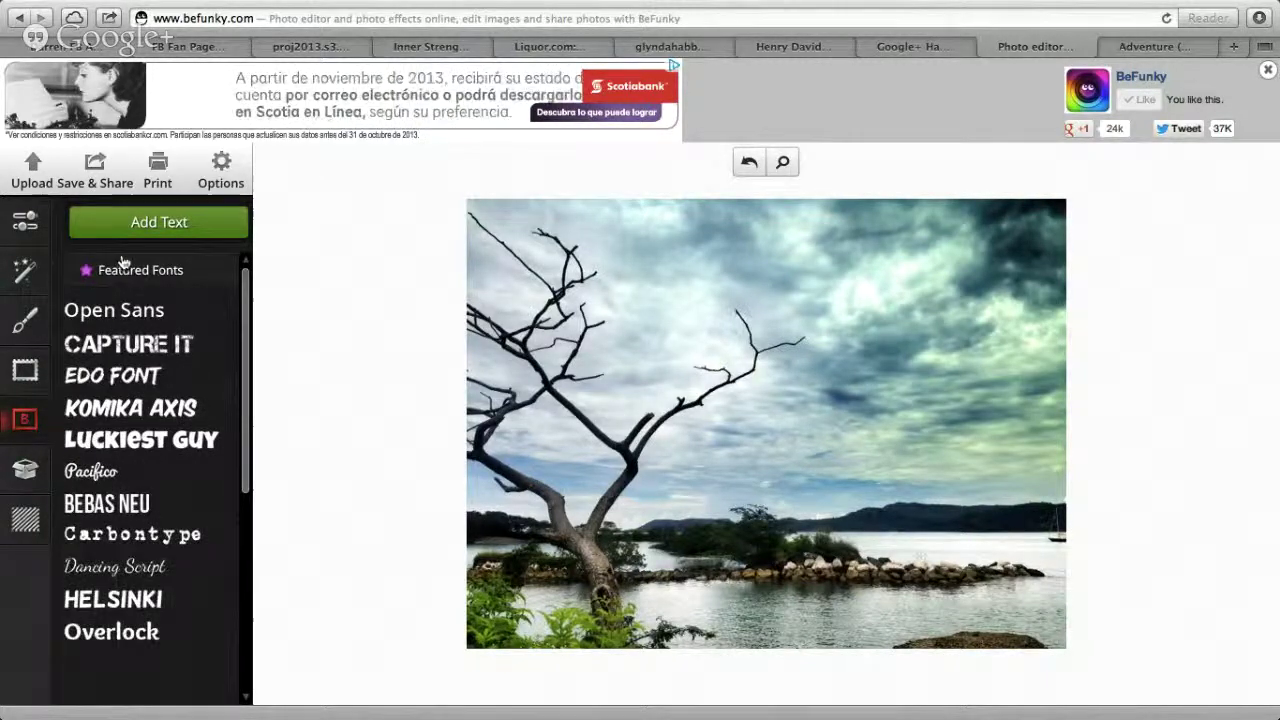
pyautogui.scroll(-2, 248, 428)
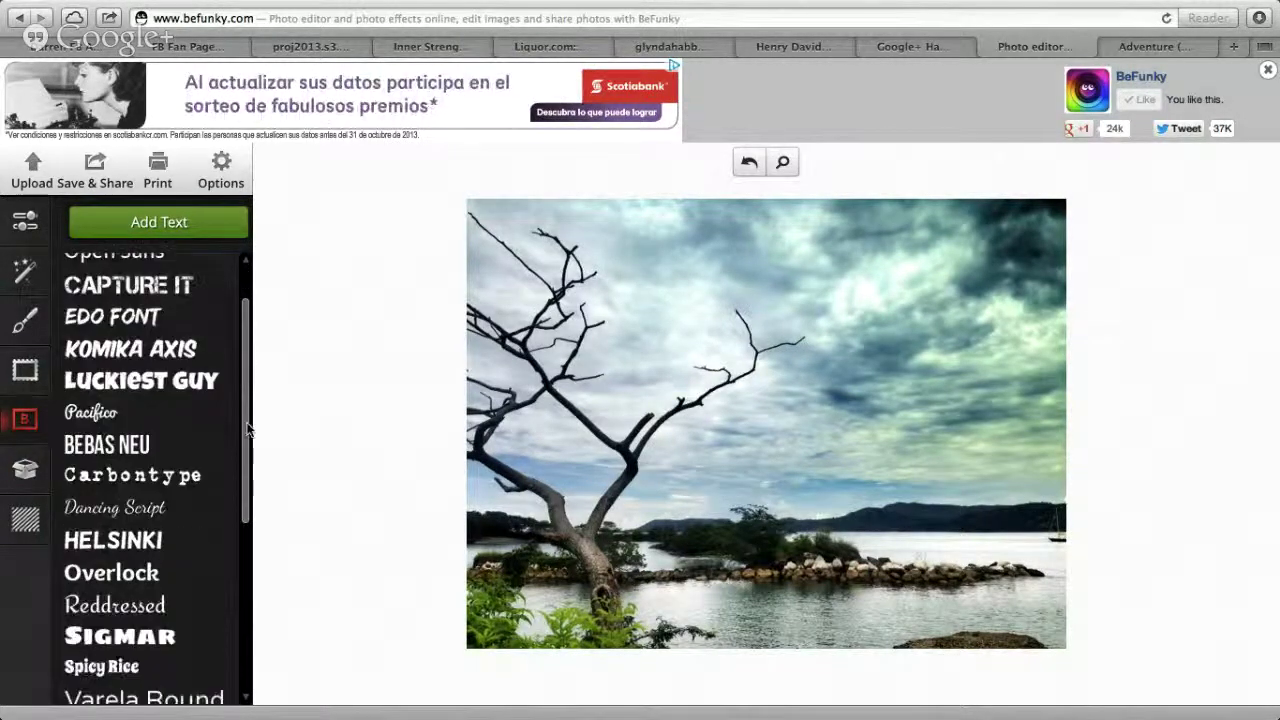
pyautogui.scroll(-5, 250, 470)
pyautogui.scroll(5, 251, 500)
pyautogui.scroll(-3, 256, 488)
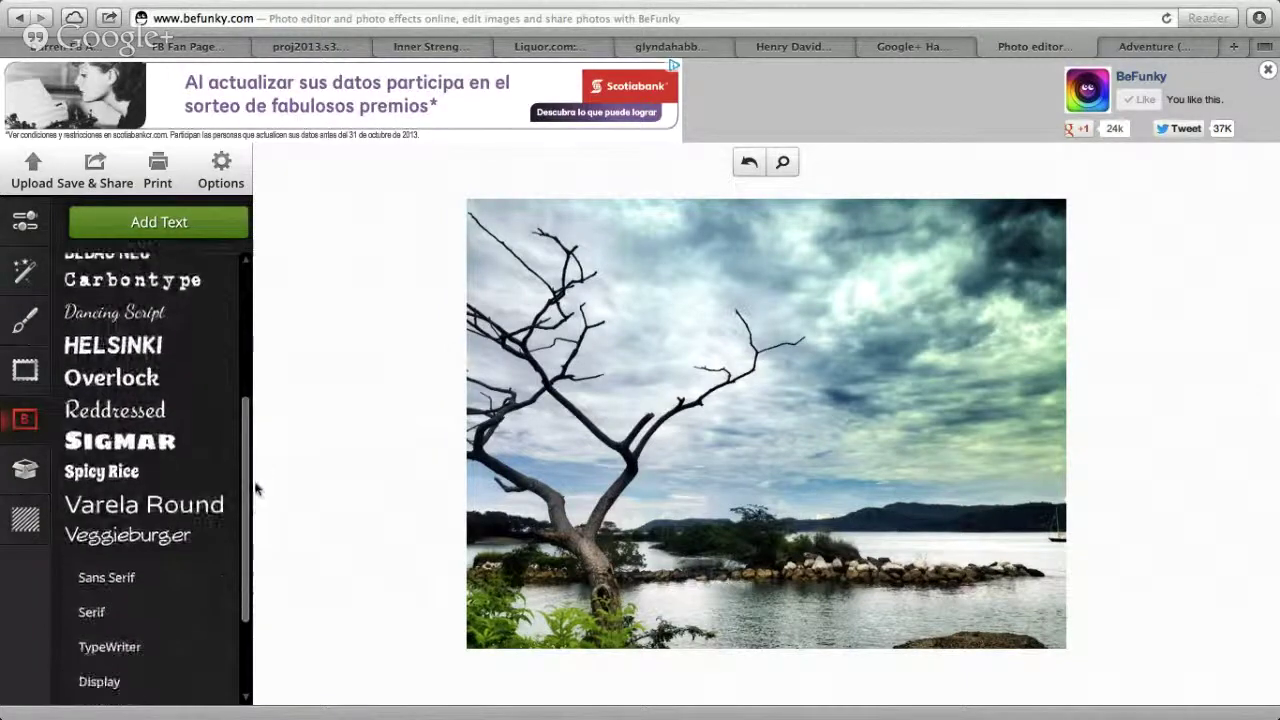
pyautogui.scroll(1, 256, 488)
# Step: Add a placeholder text box near the top of the photo, then switch to Goodreads
pyautogui.click(101, 500)
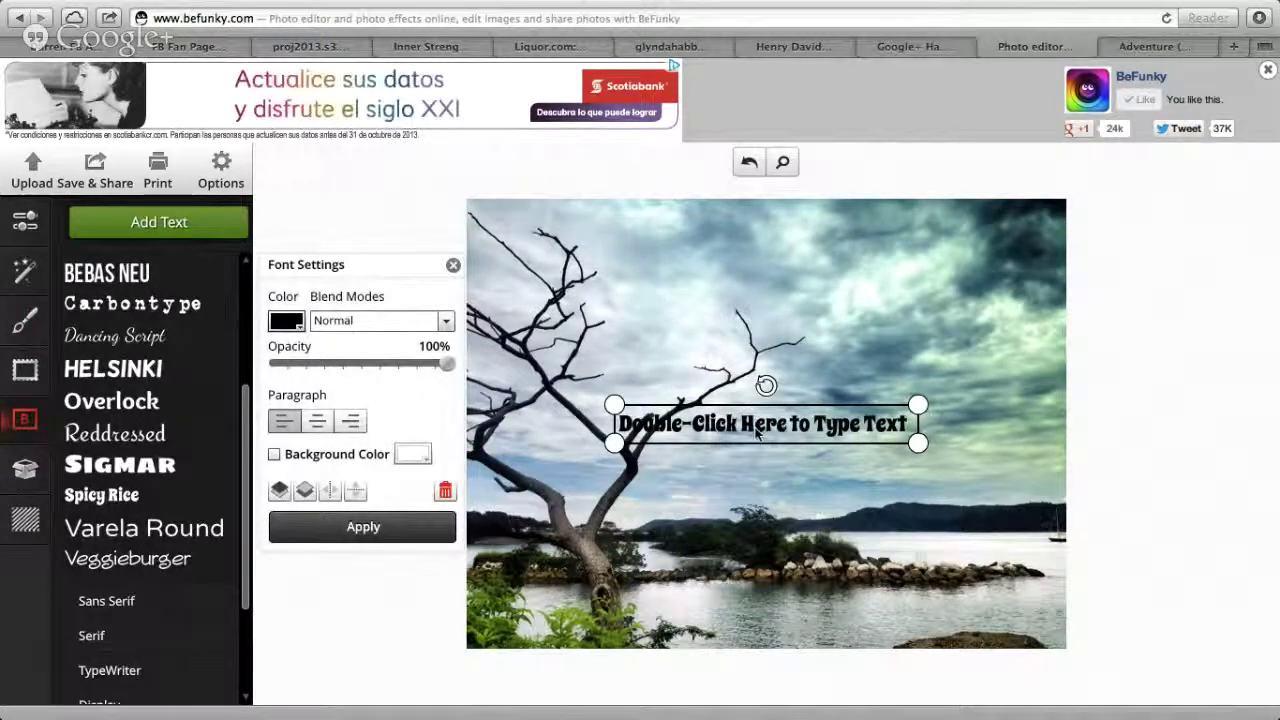
pyautogui.moveTo(757, 432); pyautogui.dragTo(765, 356)
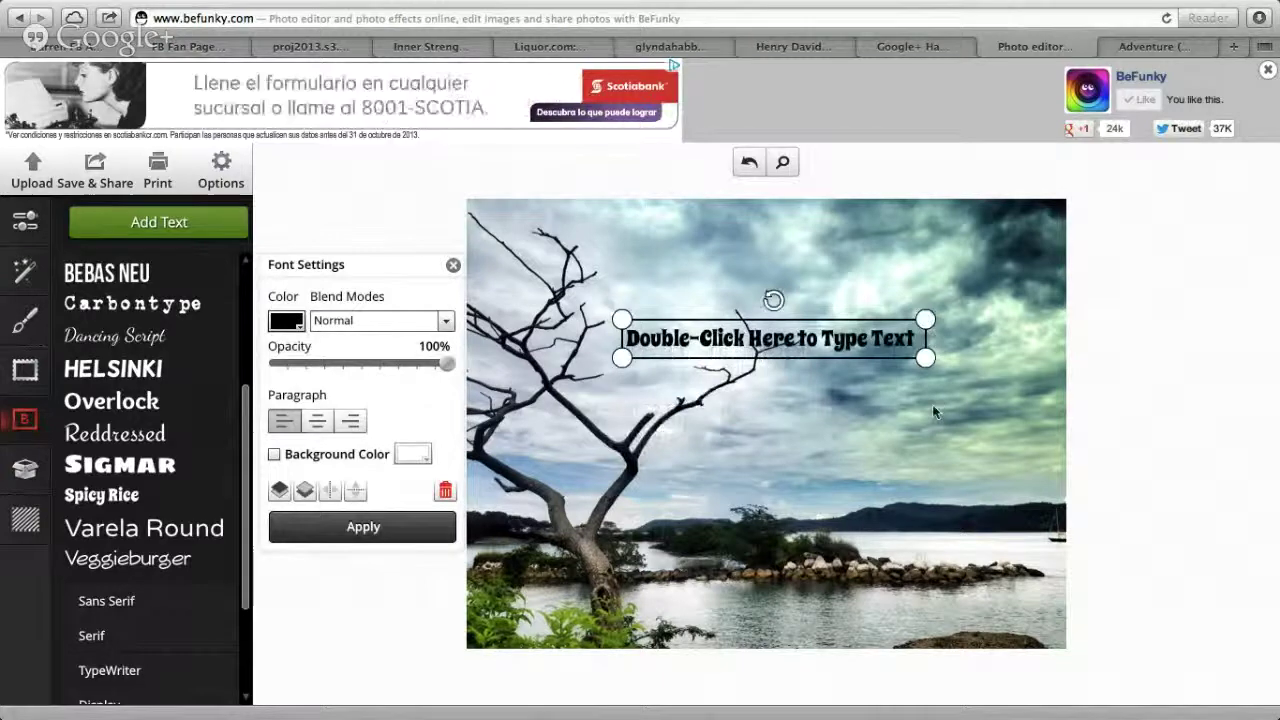
pyautogui.click(1151, 45)
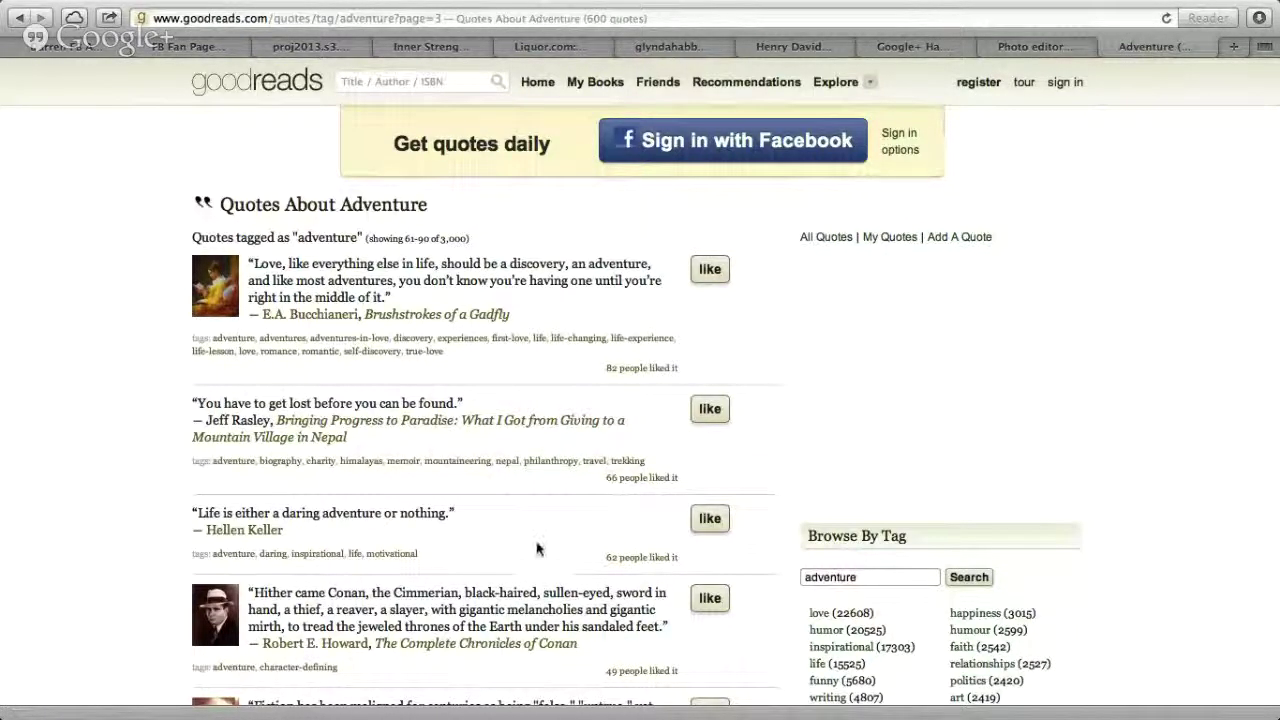
# Step: Copy 'Life is either a daring adventure or nothing.' with its author, then return to BeFunky
pyautogui.moveTo(288, 533); pyautogui.dragTo(194, 513)
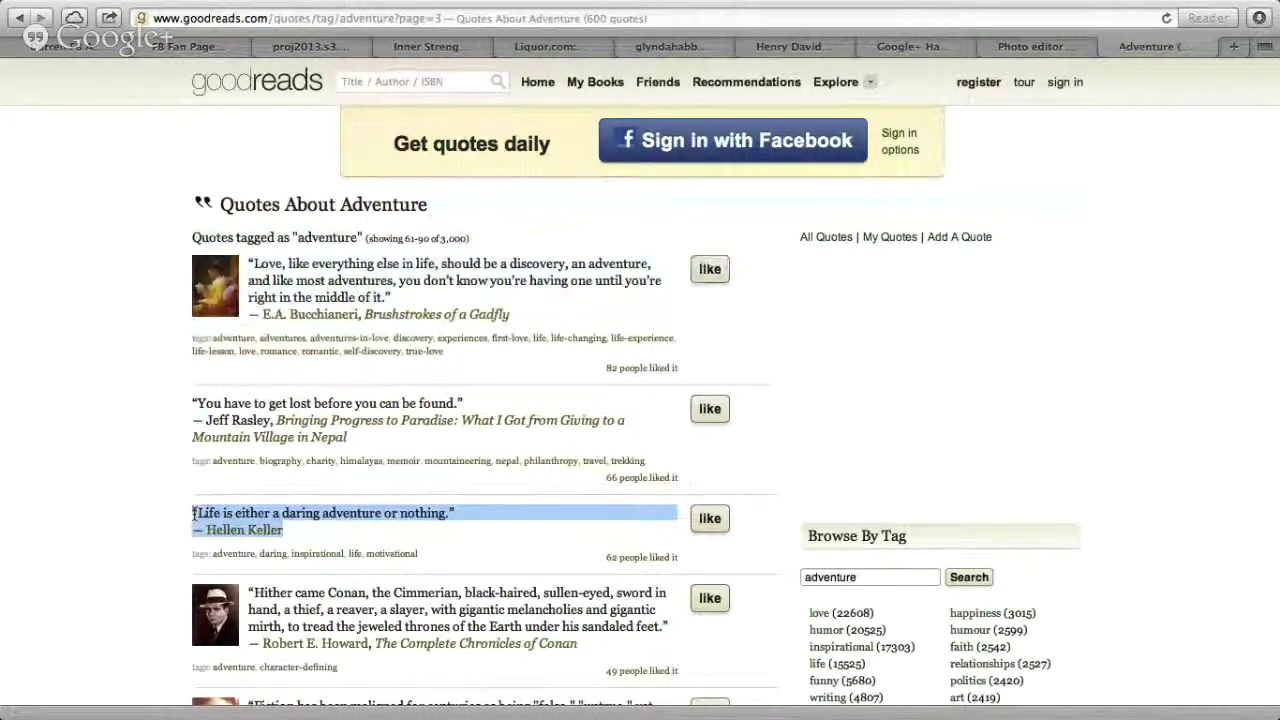
pyautogui.click(1050, 46)
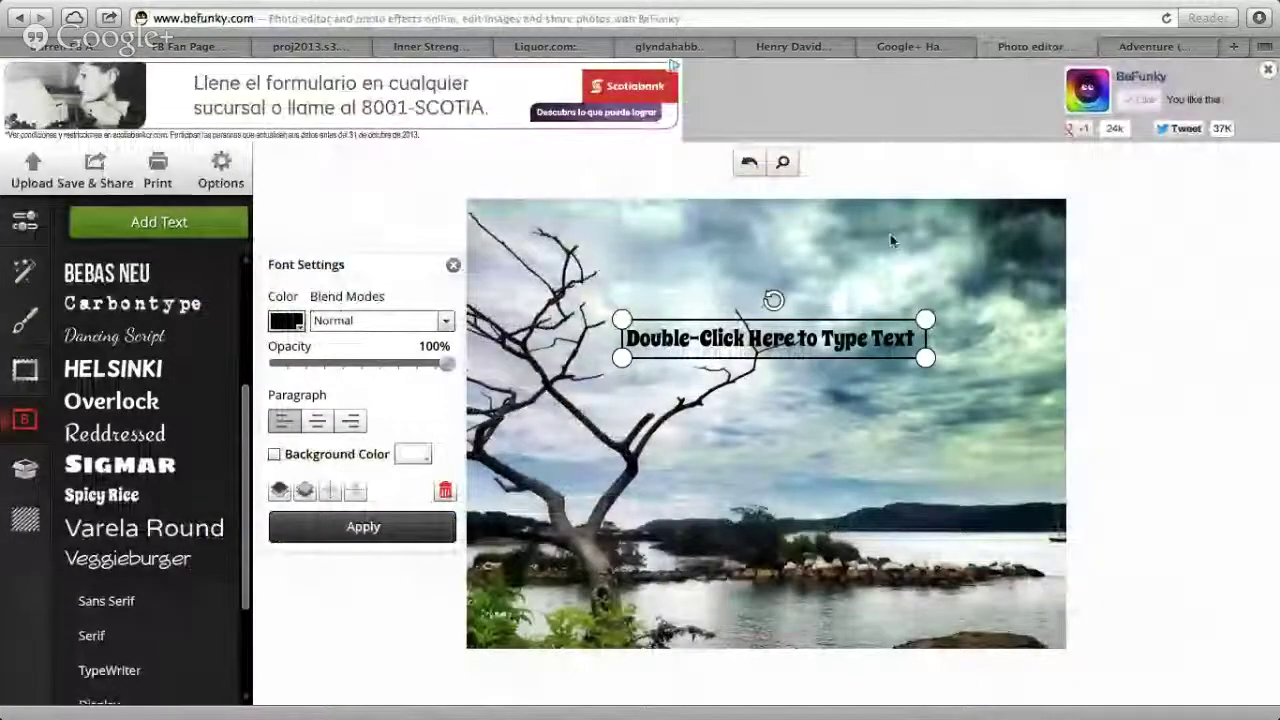
# Step: Paste the daring adventure quote into the text box and move it toward the upper left
pyautogui.doubleClick(773, 343)
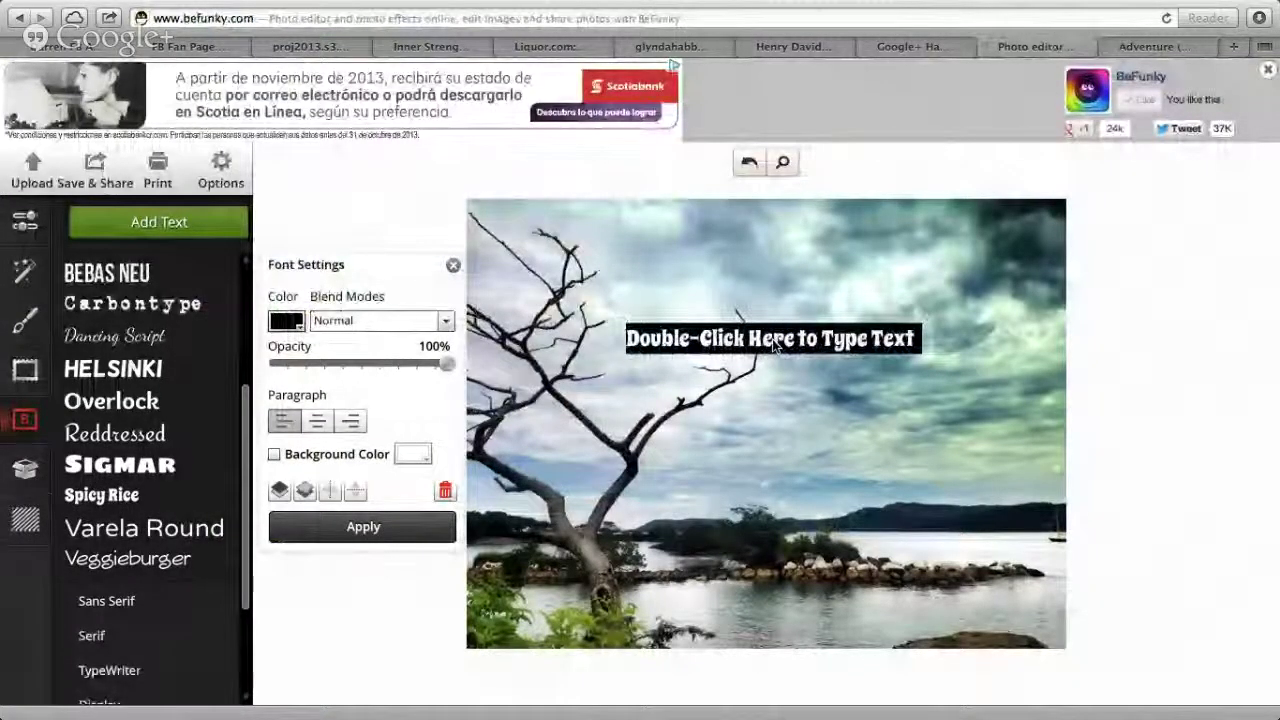
pyautogui.write('"Life is either a daring adventure or nothing." Hellen Keller')
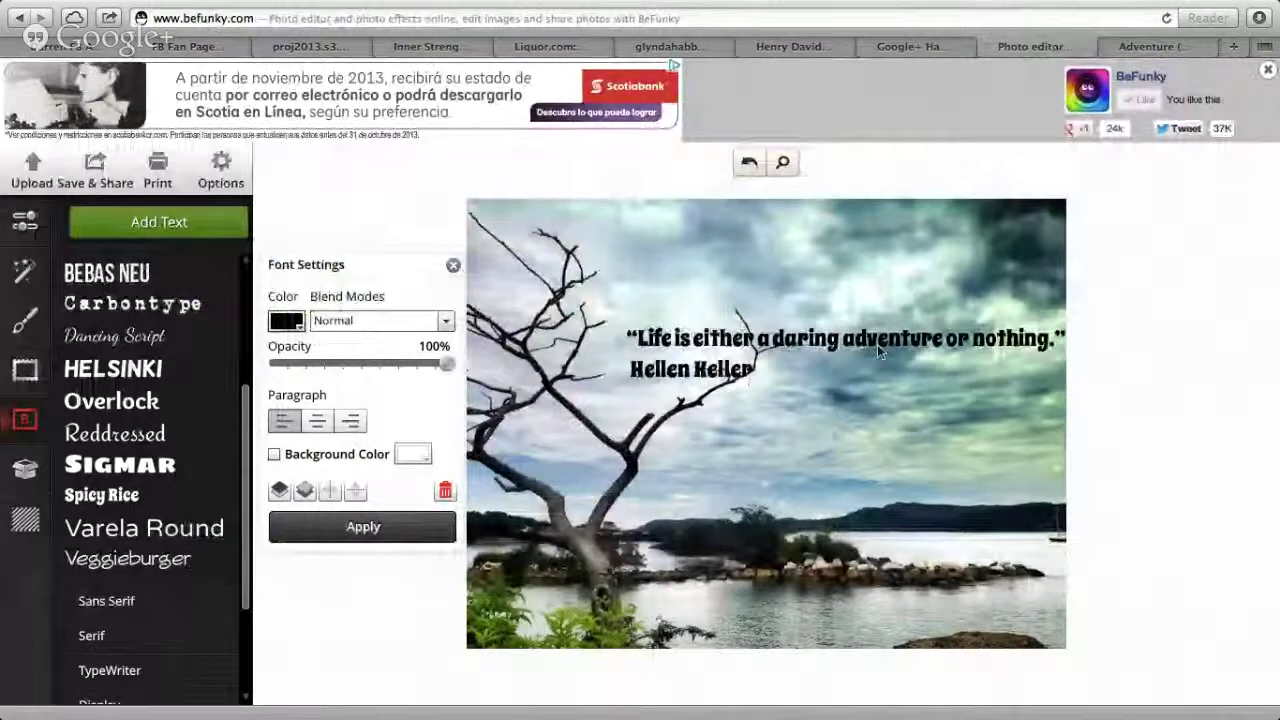
pyautogui.moveTo(877, 344); pyautogui.dragTo(806, 281)
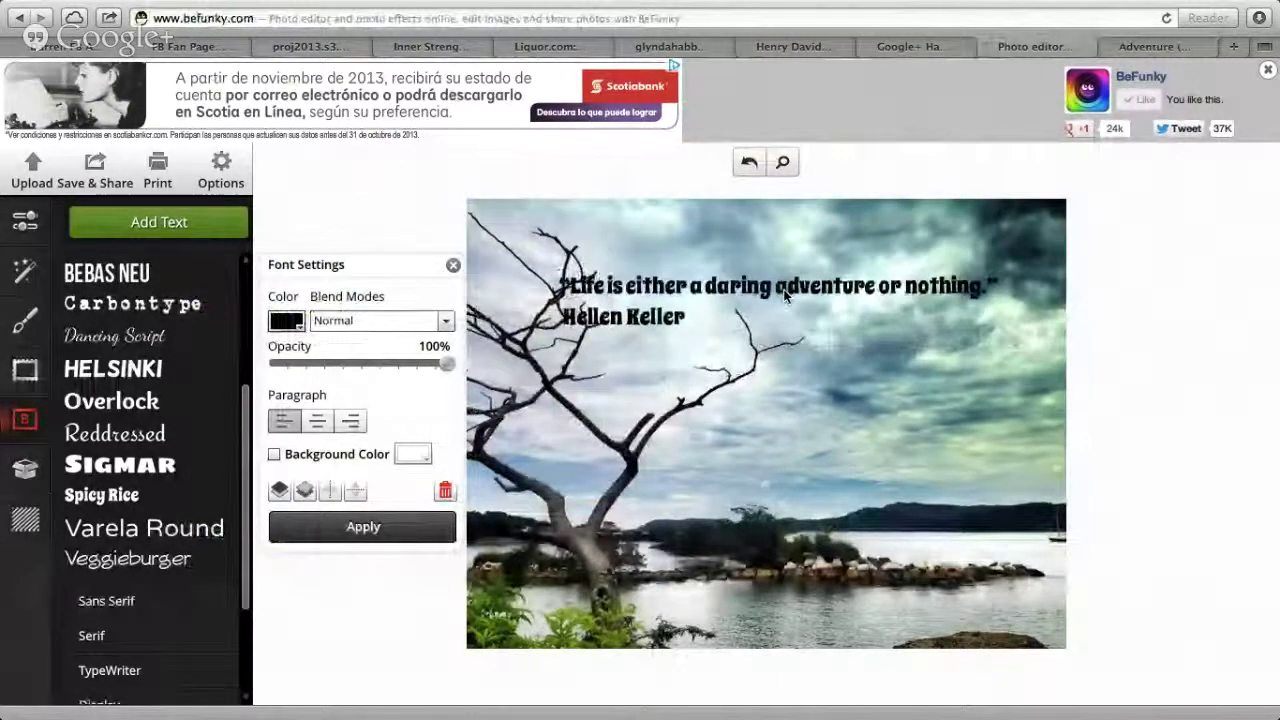
pyautogui.click(780, 284)
pyautogui.click(293, 324)
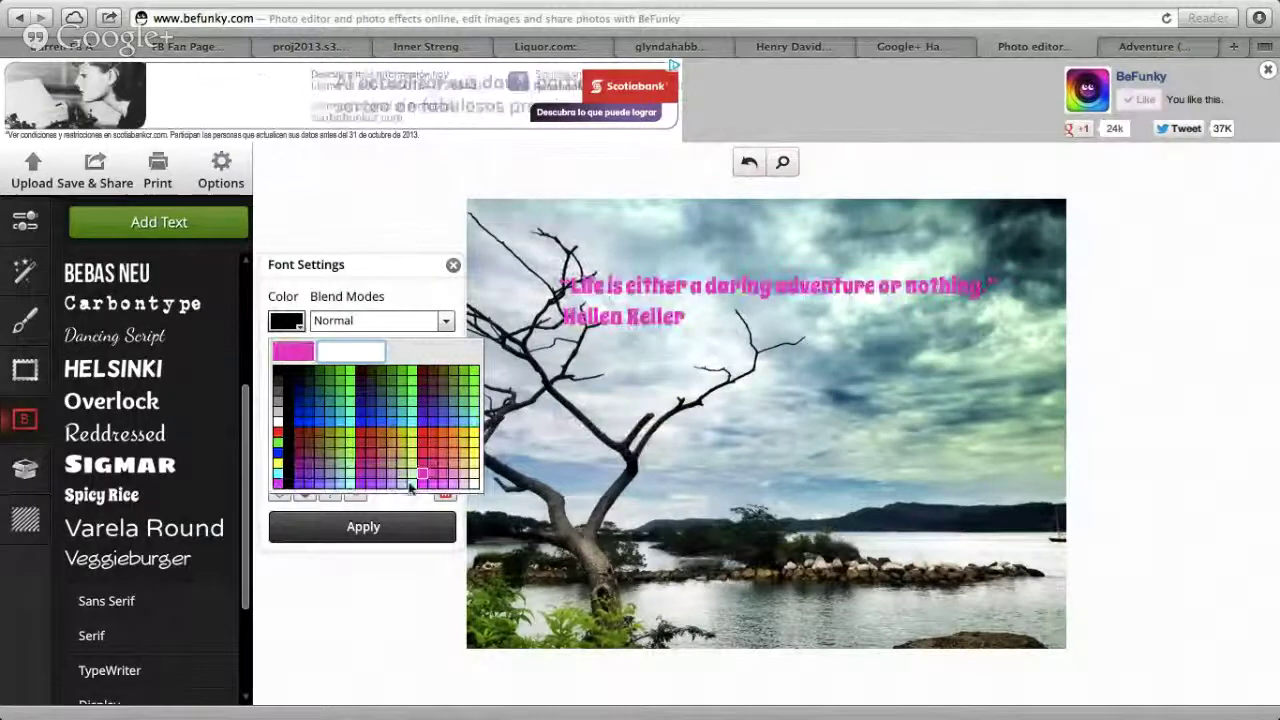
# Step: Colour the quote maroon and shift it toward the top centre of the photo
pyautogui.click(425, 385)
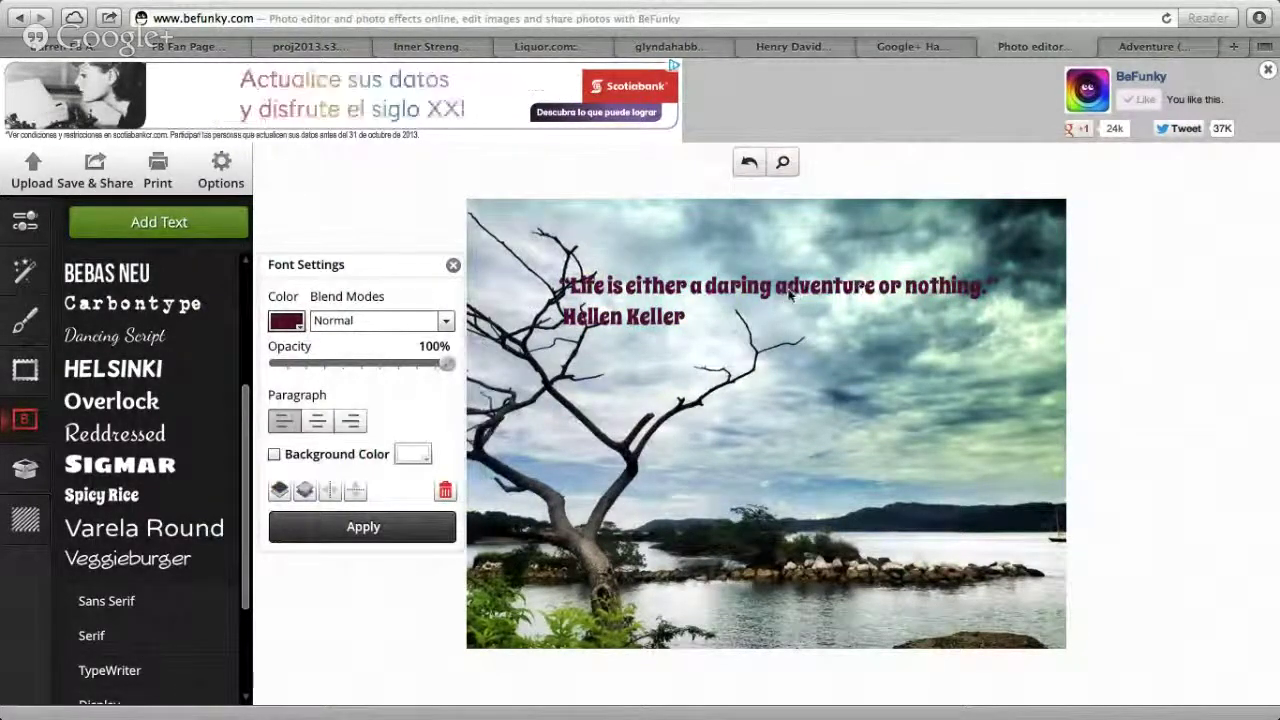
pyautogui.tripleClick(789, 293)
pyautogui.click(789, 293)
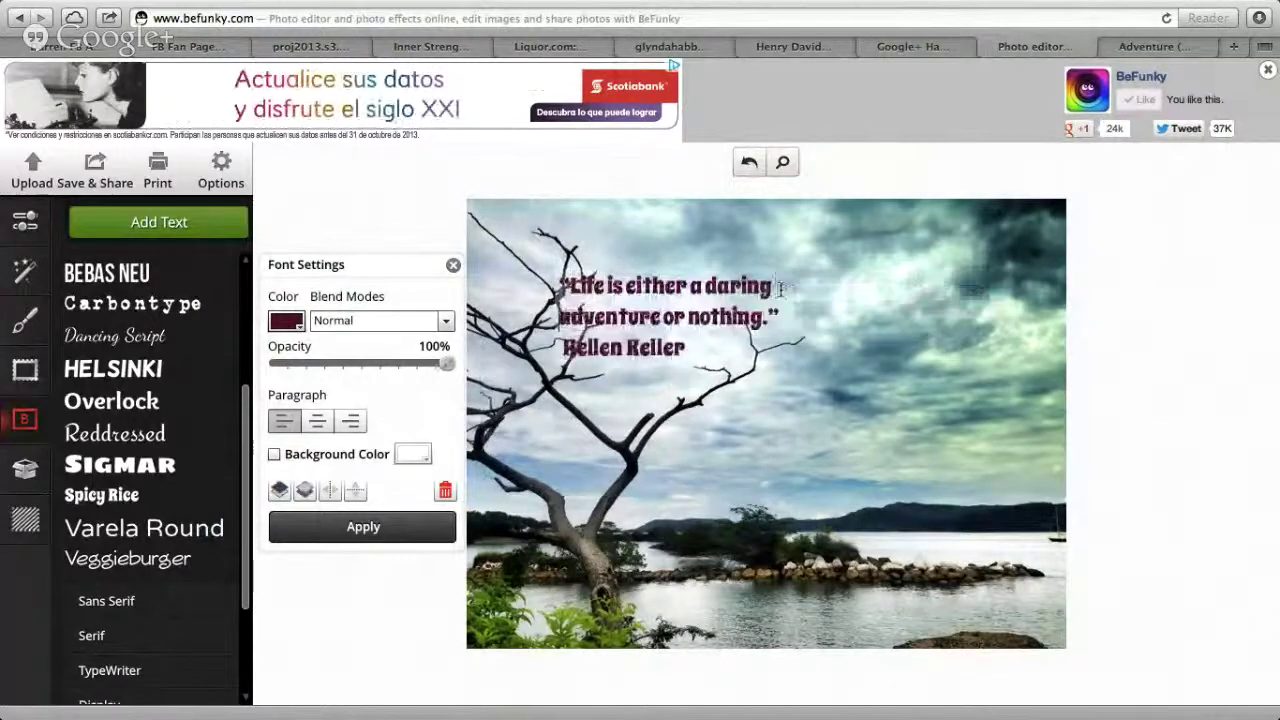
pyautogui.moveTo(652, 285); pyautogui.dragTo(745, 277)
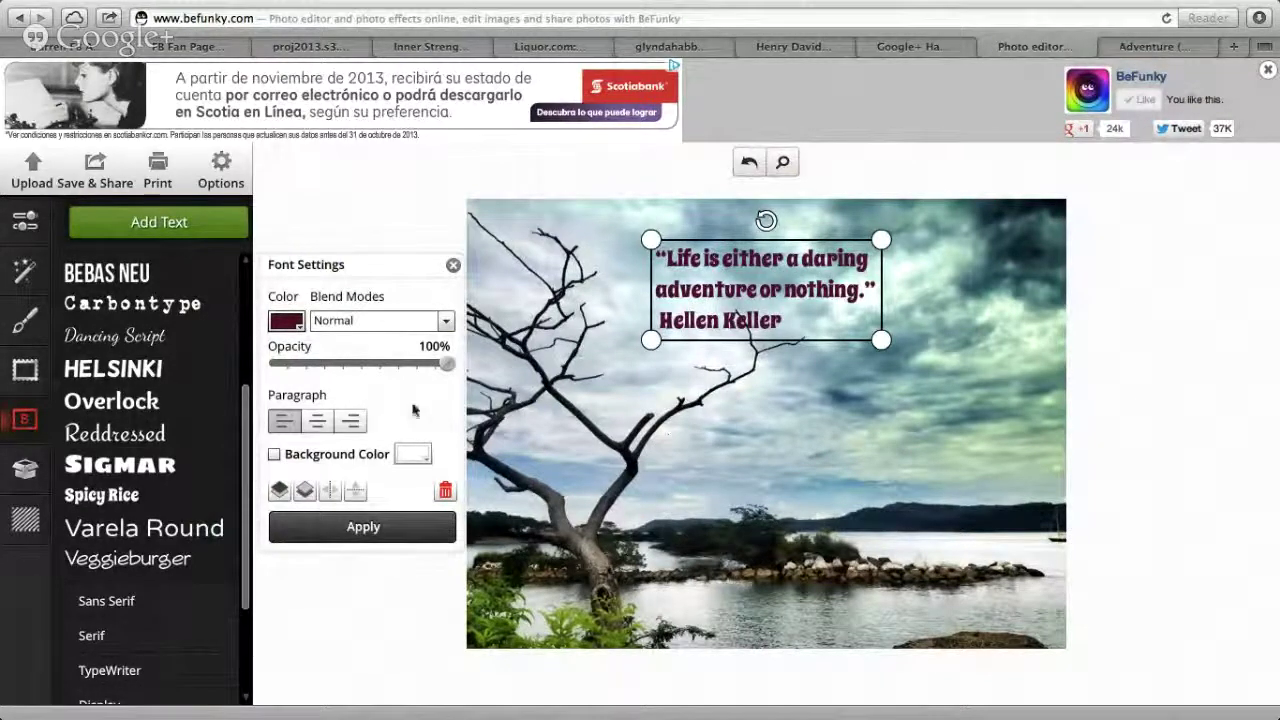
# Step: Give the quote a yellow background box, keeping text opacity at 100%
pyautogui.click(291, 457)
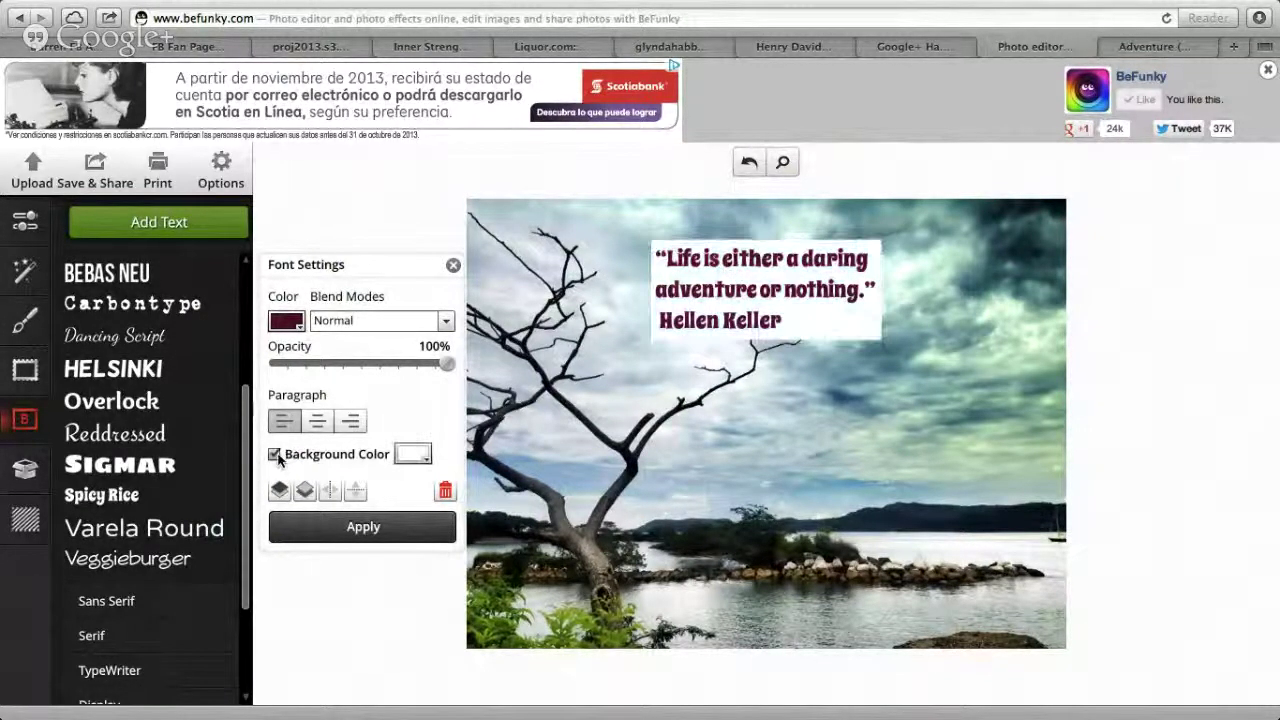
pyautogui.click(410, 457)
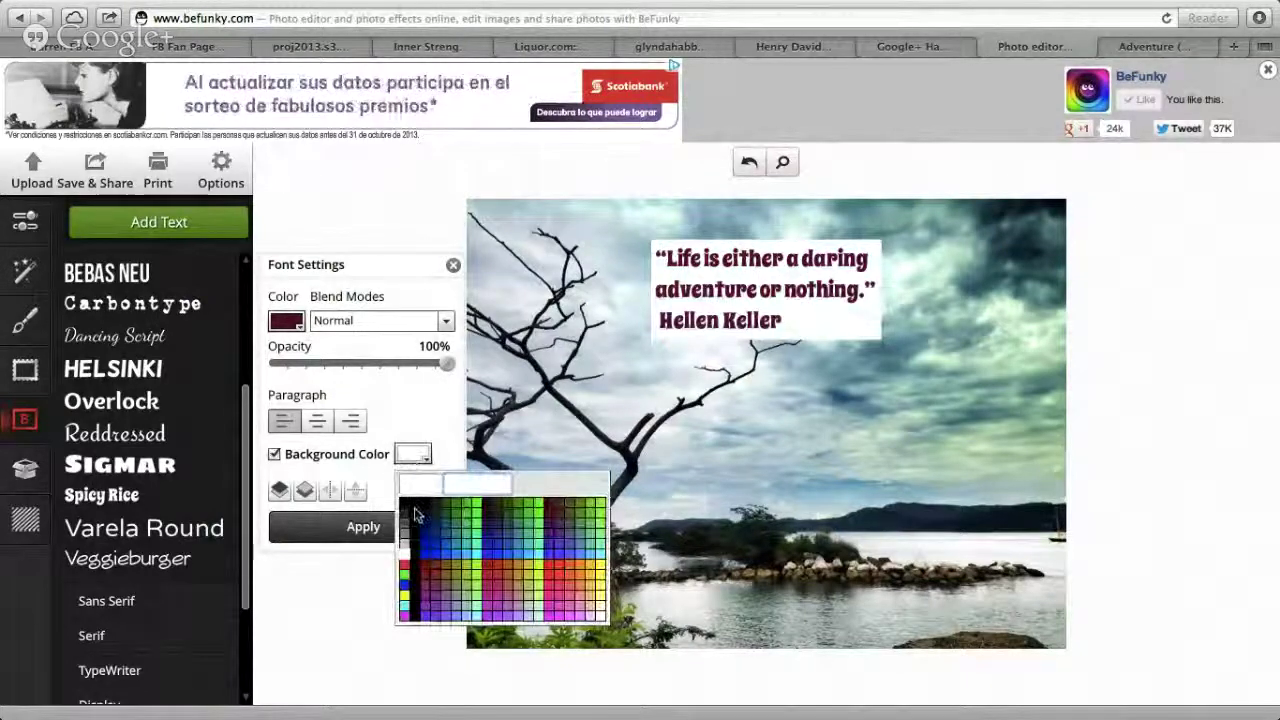
pyautogui.click(528, 533)
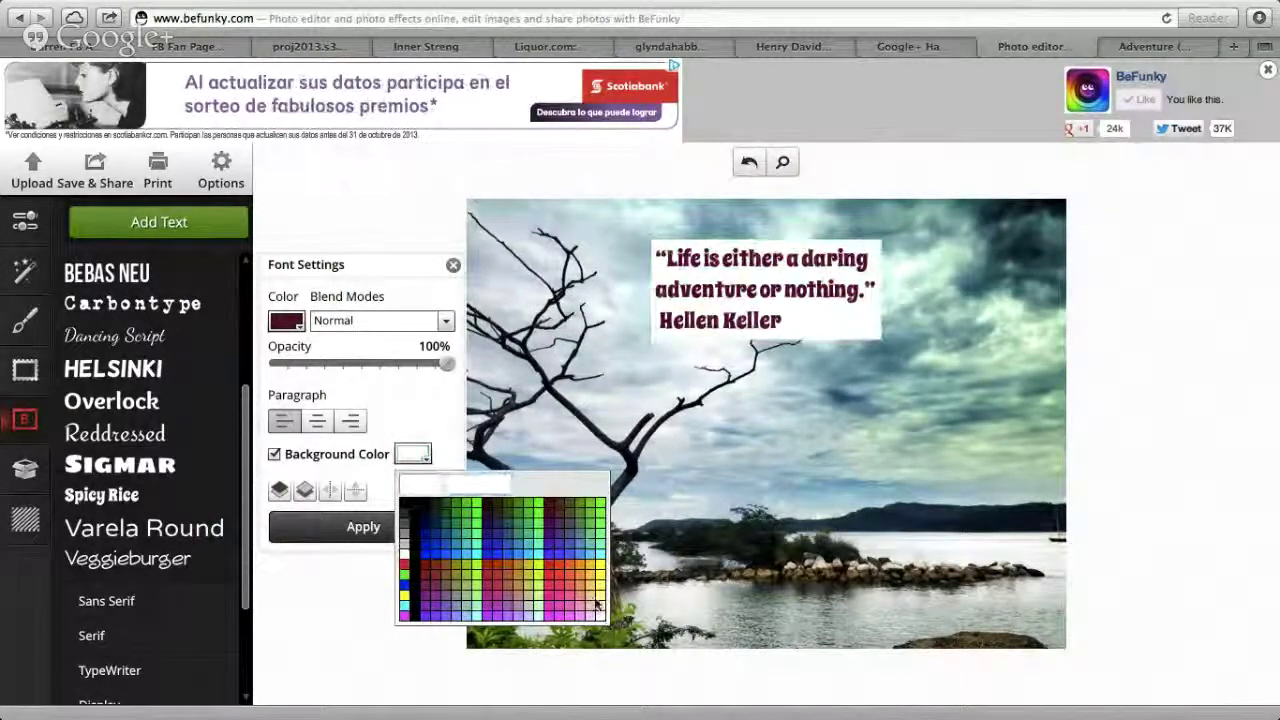
pyautogui.click(600, 573)
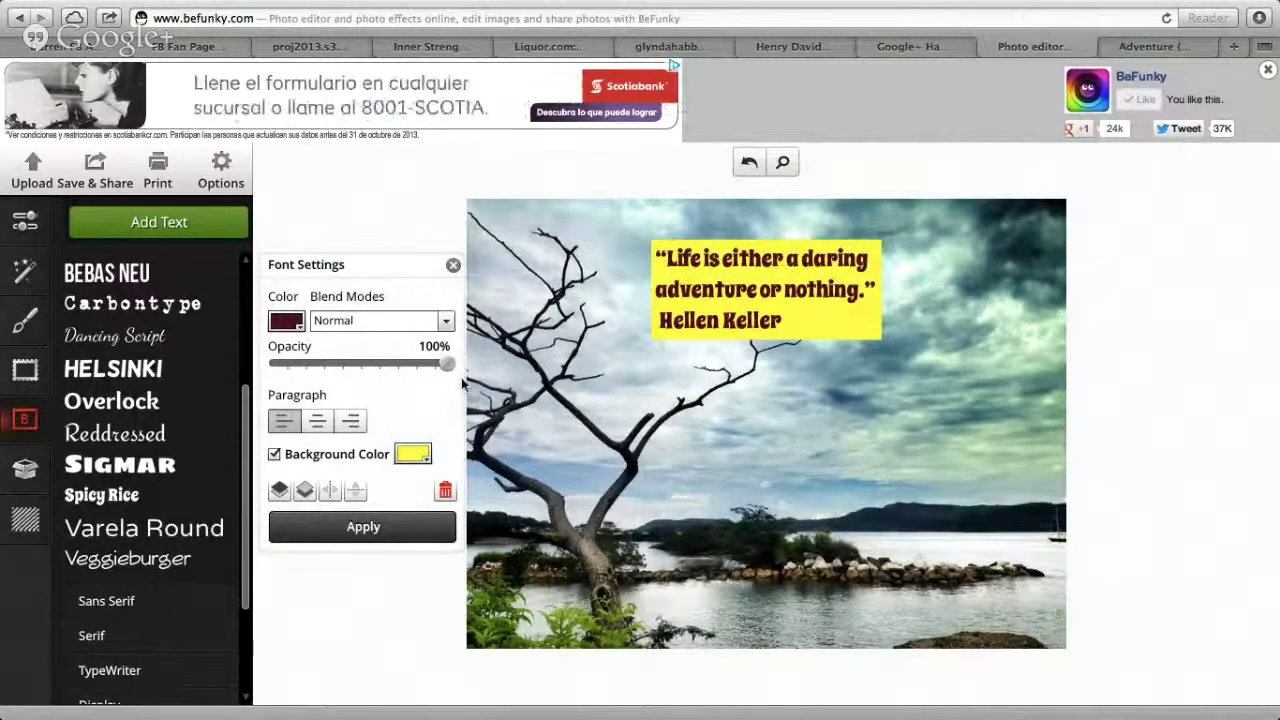
pyautogui.moveTo(449, 368)
pyautogui.mouseDown()
pyautogui.moveTo(336, 367)
pyautogui.moveTo(450, 365)
pyautogui.mouseUp()
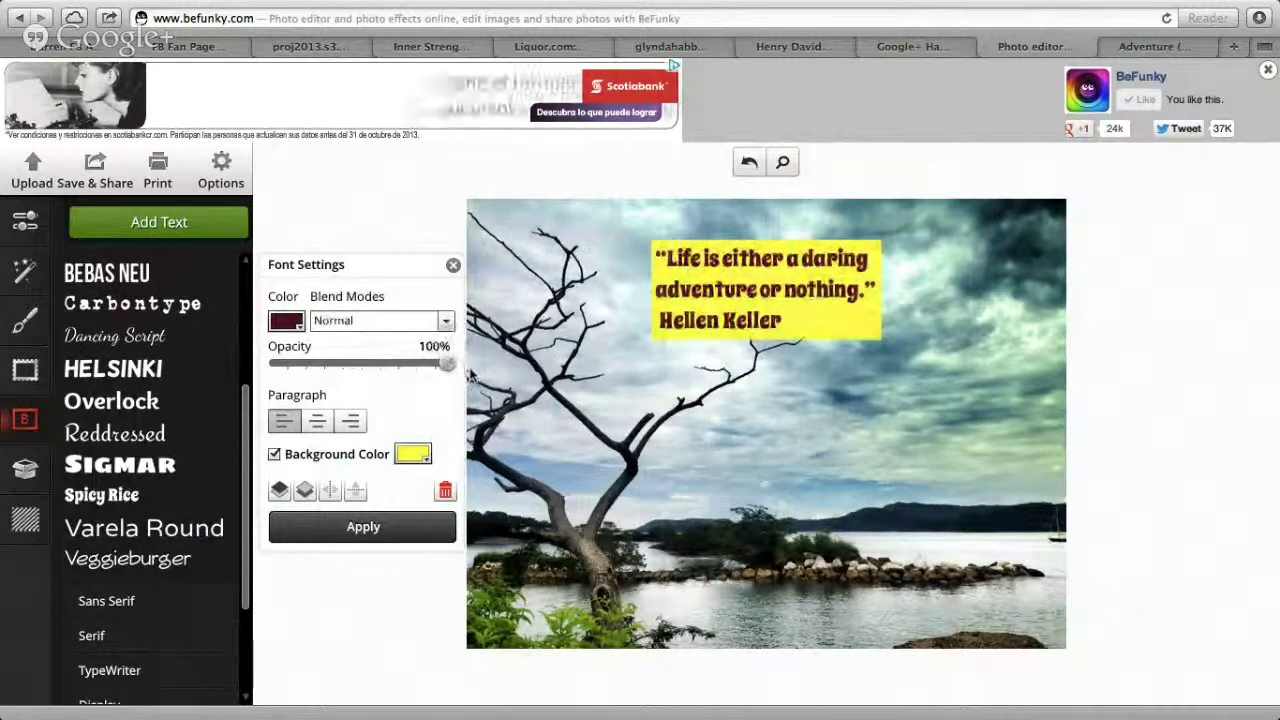
# Step: Try Helsinki, Reddressed, Carbontype and Bebas Neu, then apply left-aligned Spicy Rice
pyautogui.click(317, 422)
pyautogui.click(284, 421)
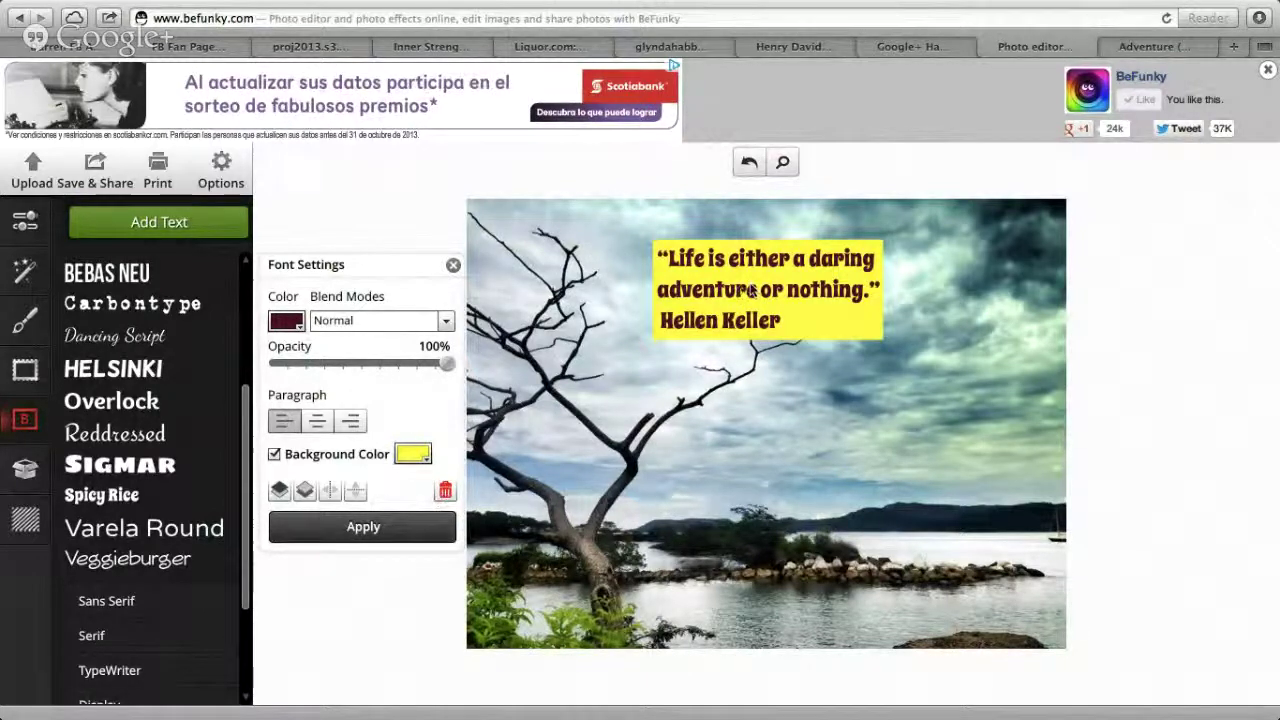
pyautogui.click(120, 370)
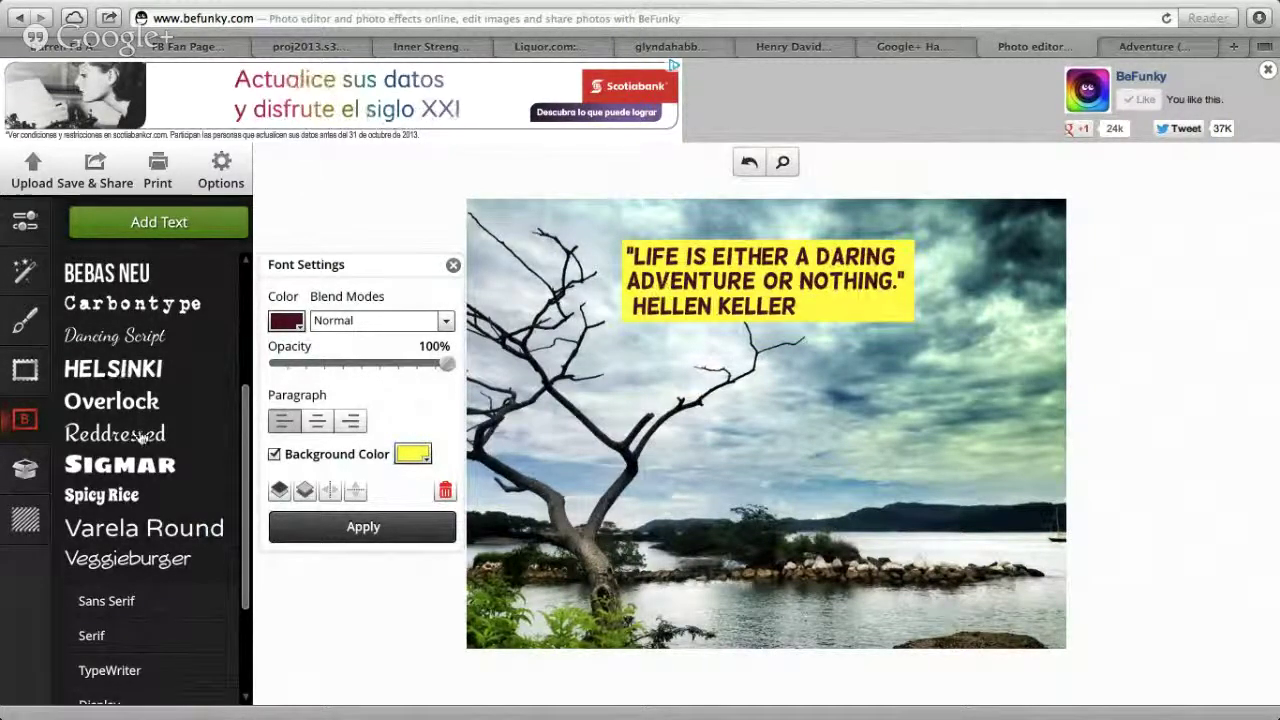
pyautogui.click(140, 437)
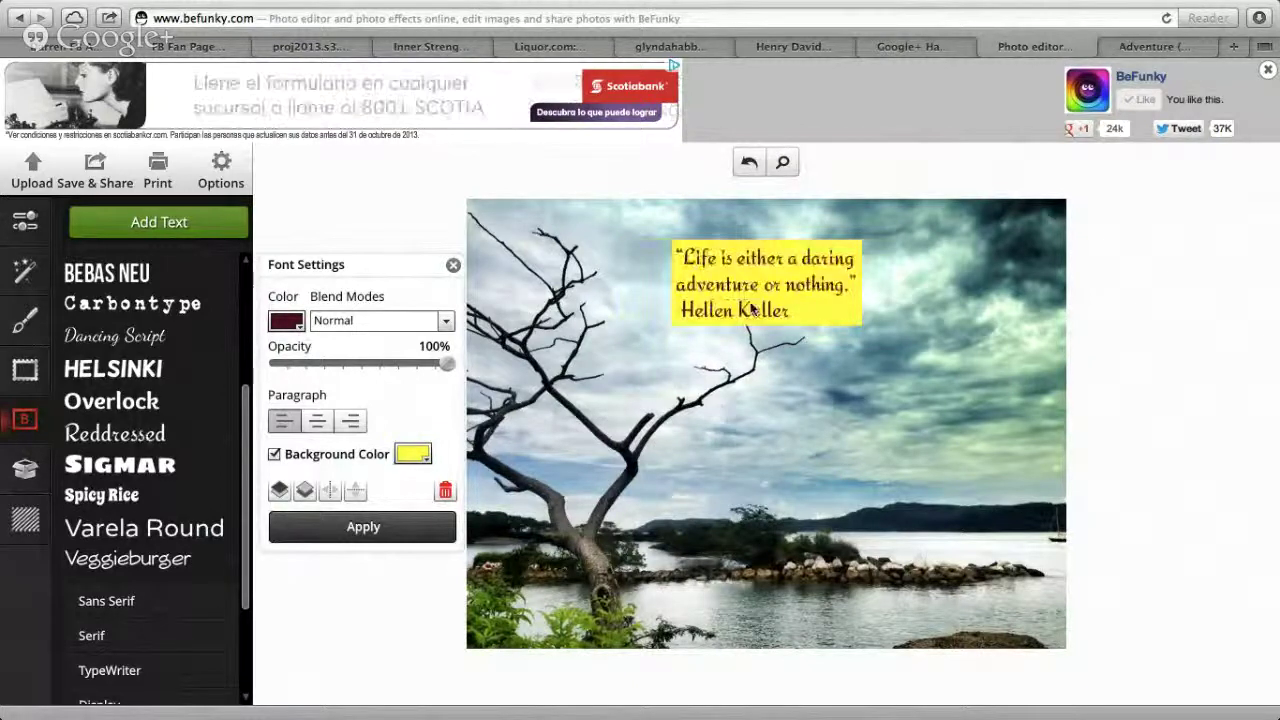
pyautogui.click(121, 310)
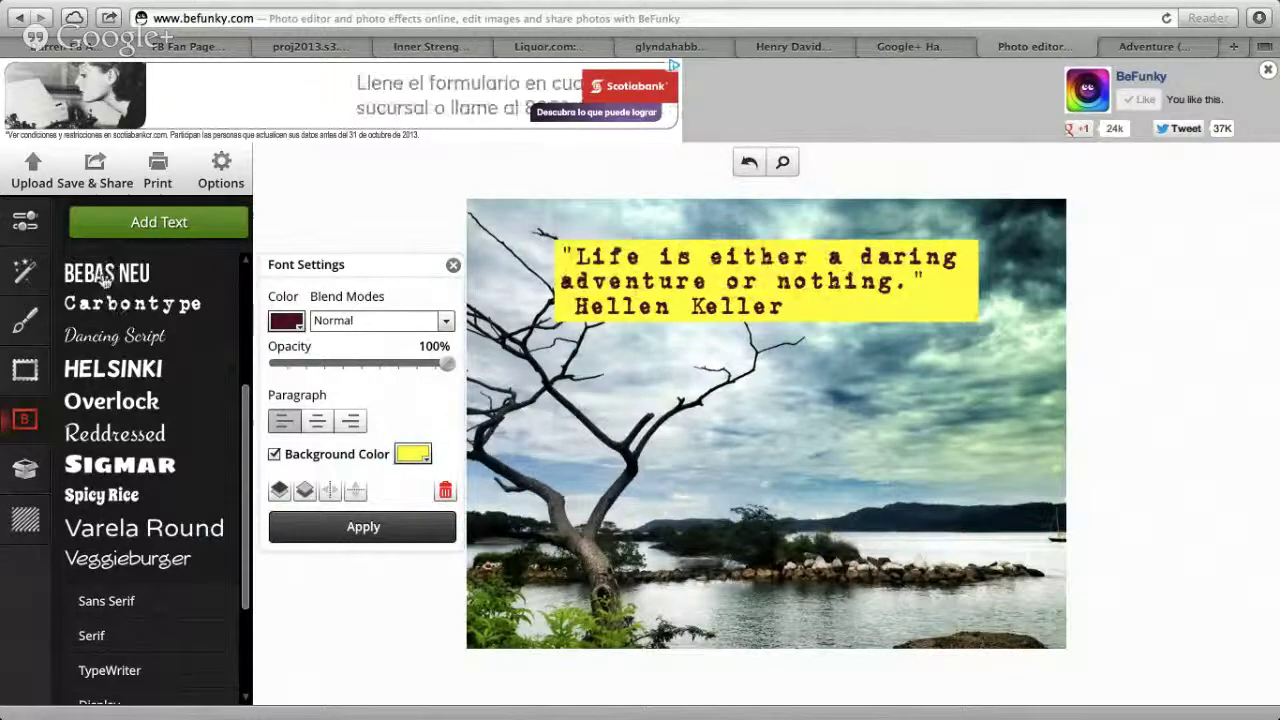
pyautogui.click(105, 275)
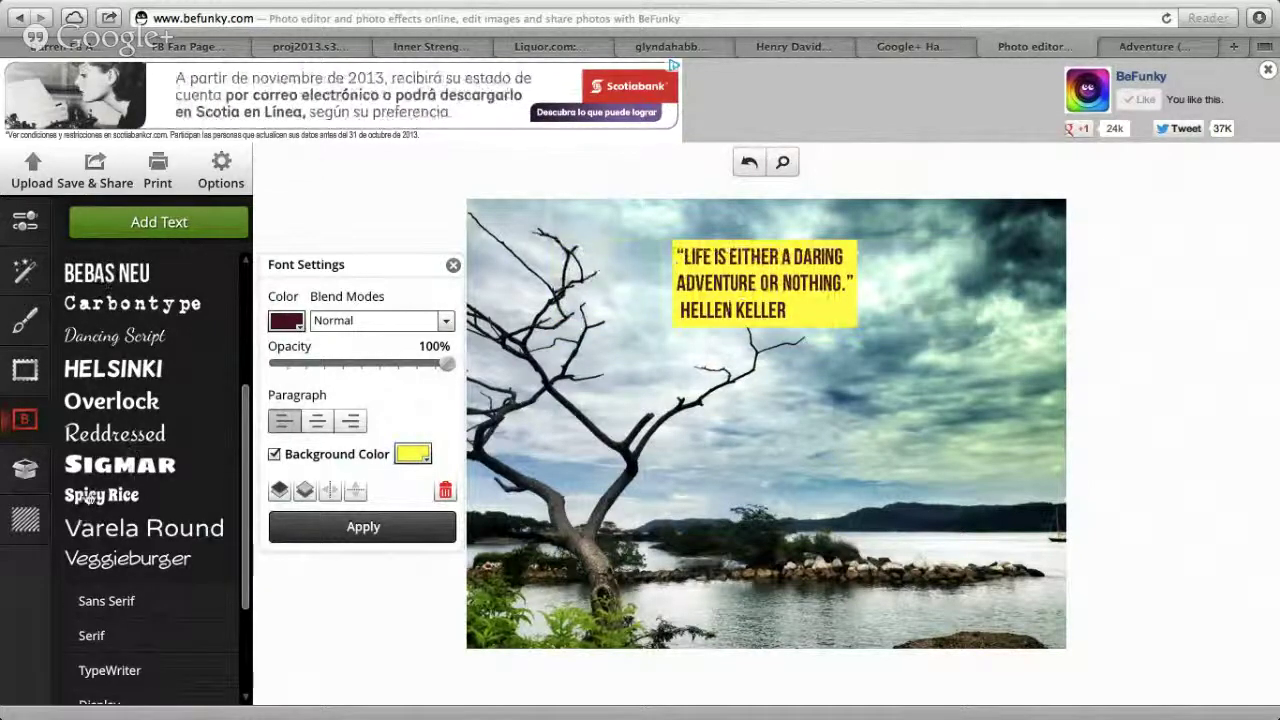
pyautogui.click(90, 497)
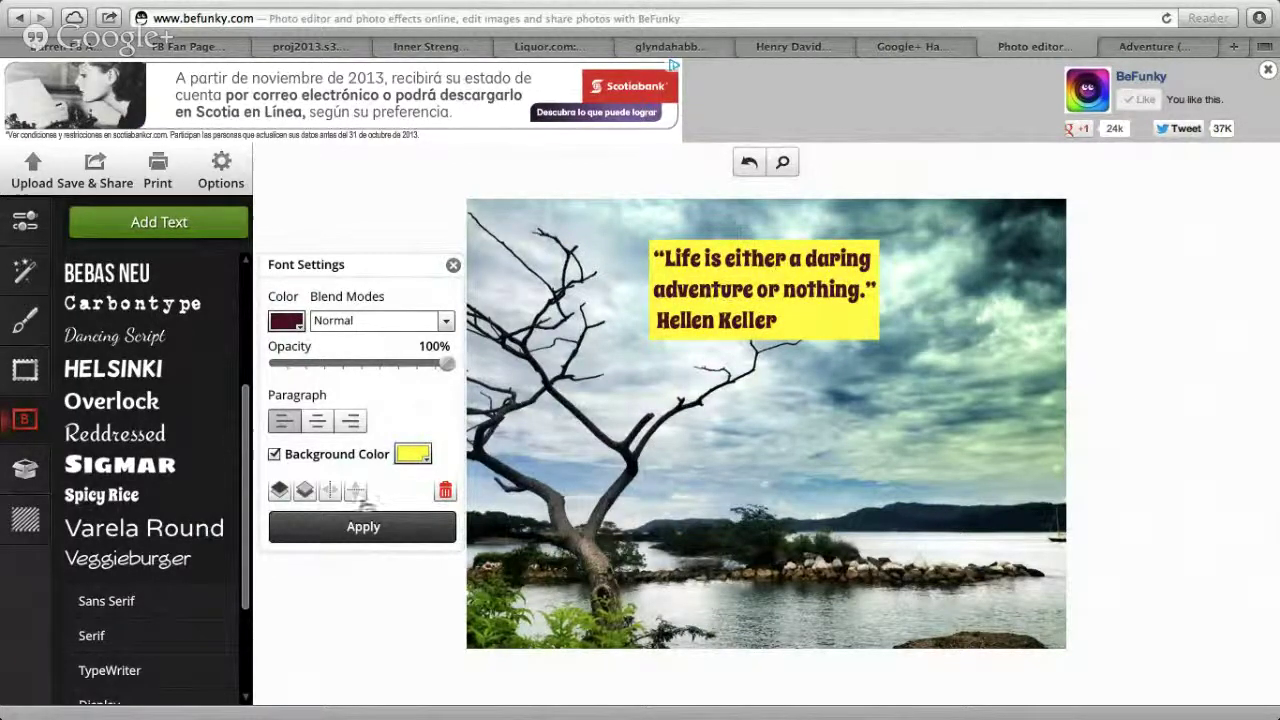
pyautogui.click(362, 535)
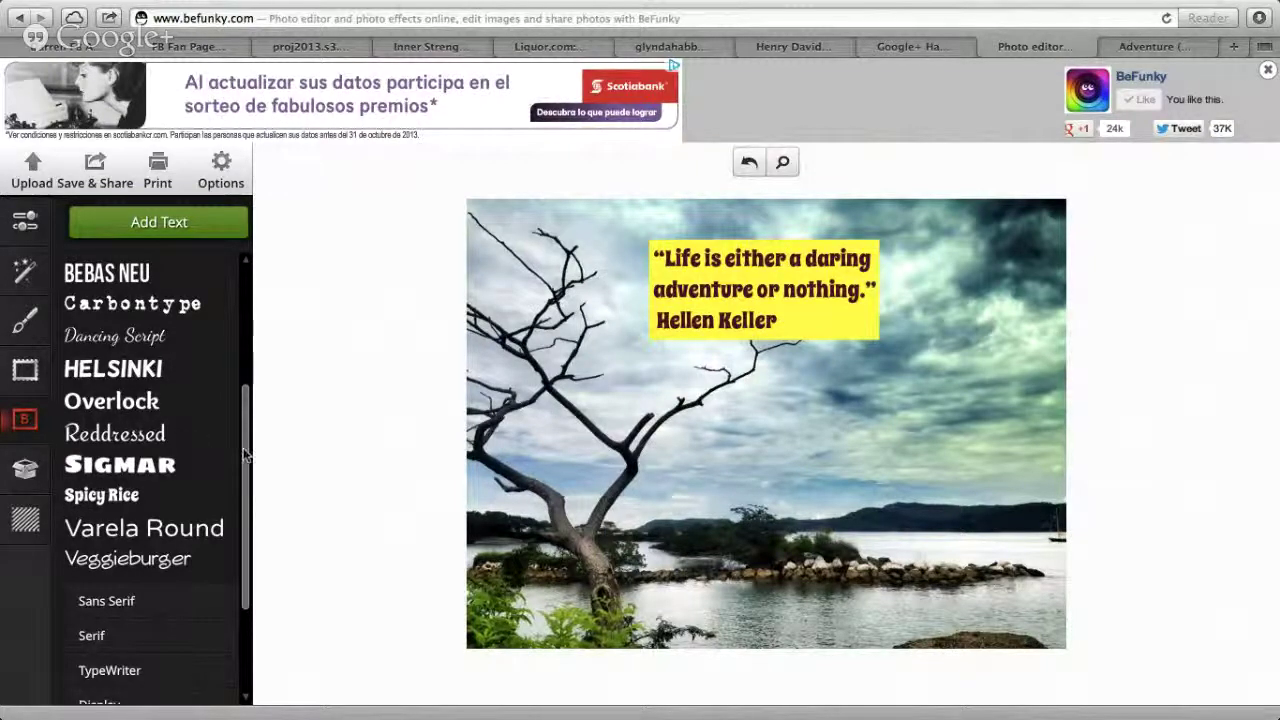
pyautogui.click(99, 496)
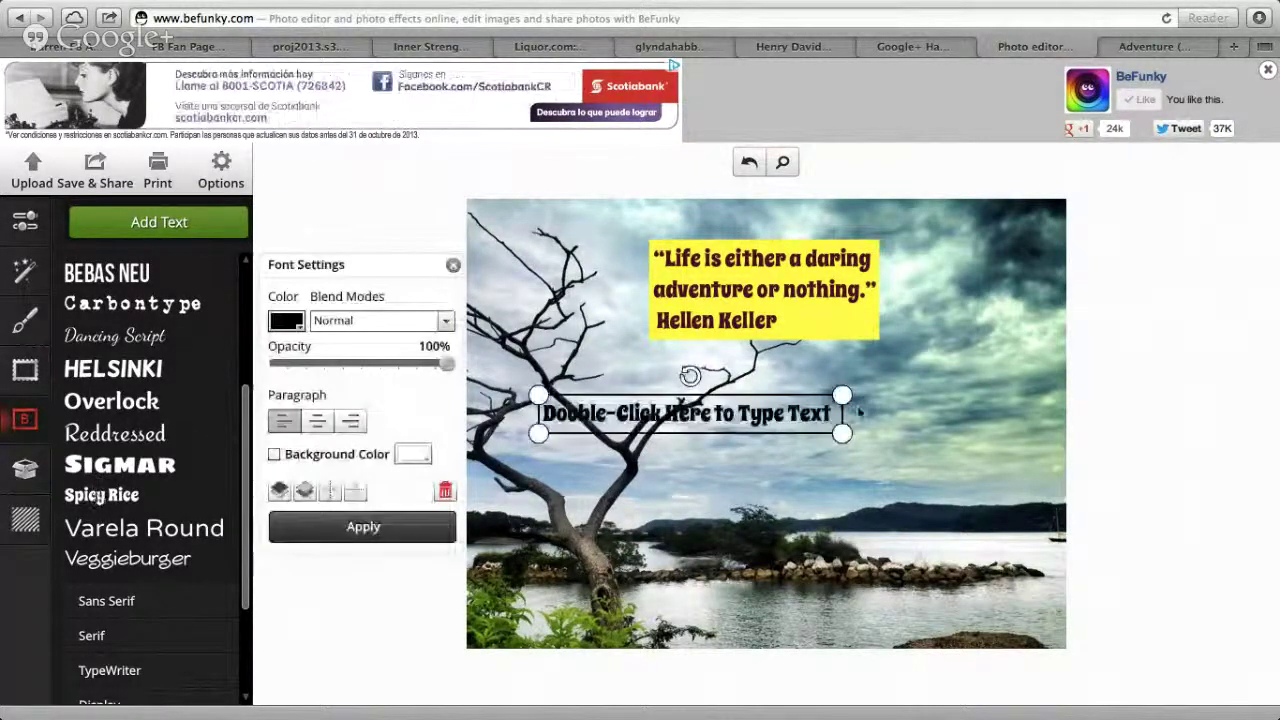
pyautogui.doubleClick(673, 410)
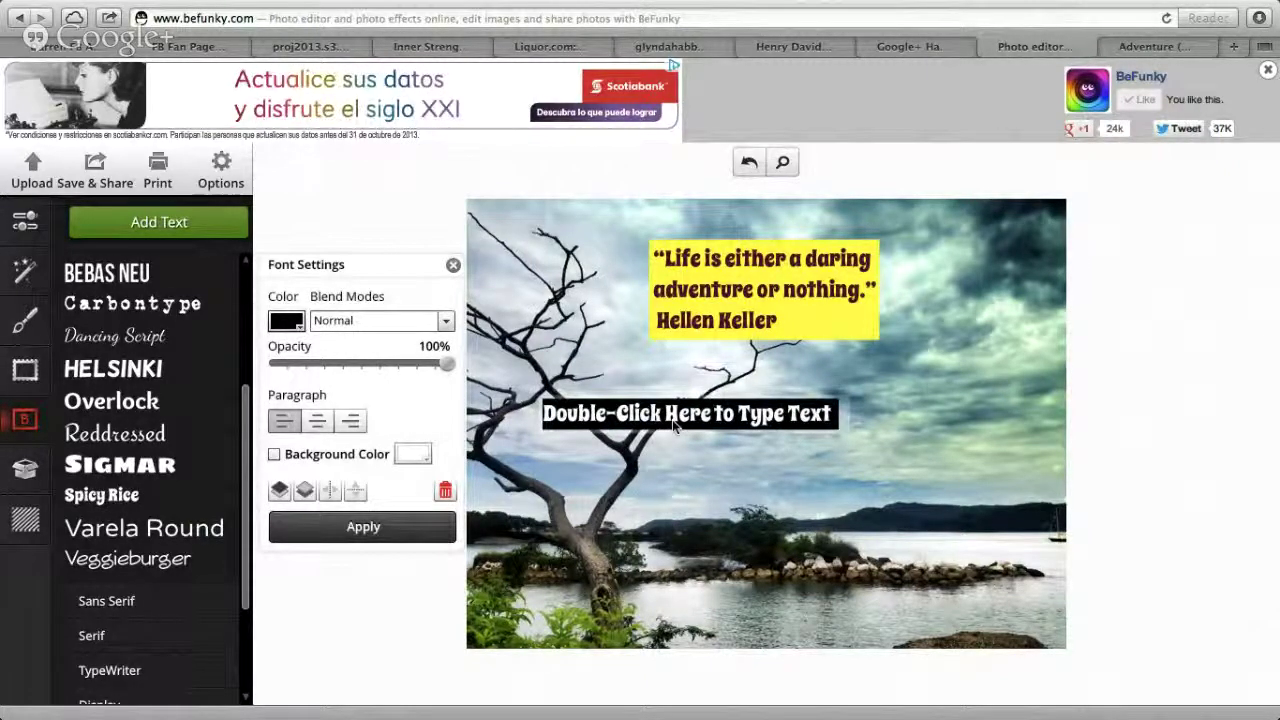
pyautogui.write('www.kat')
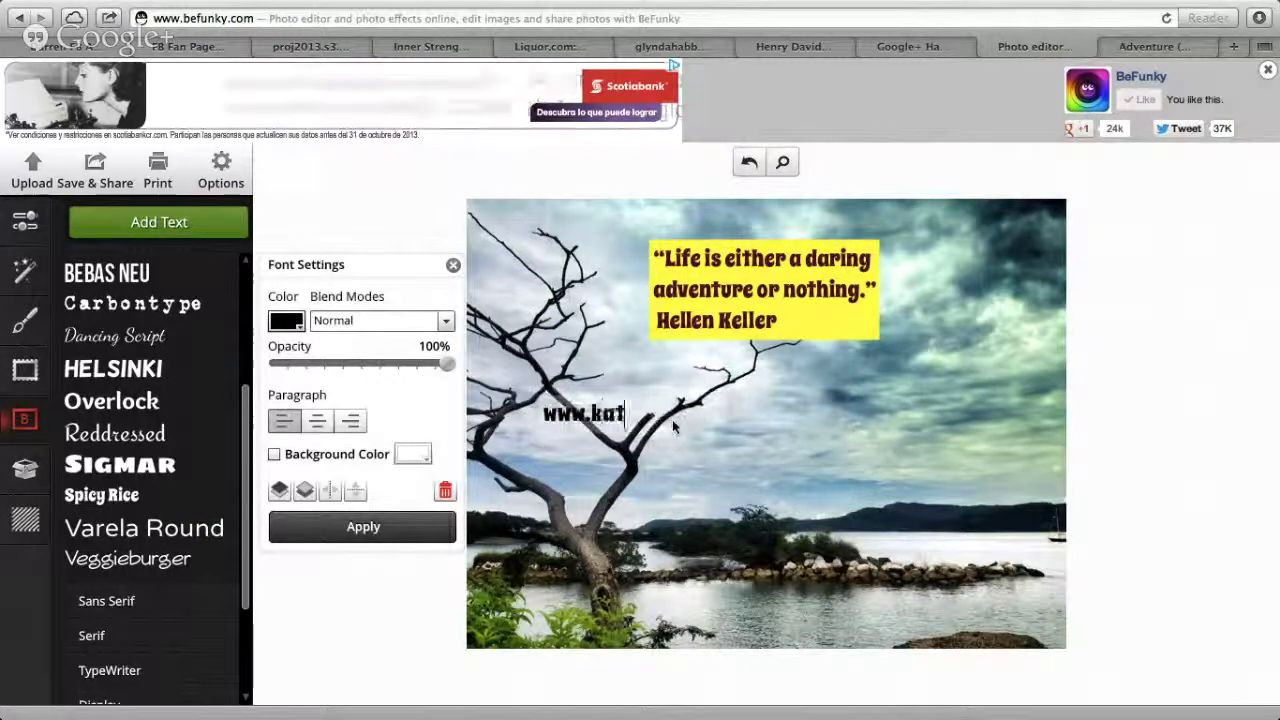
pyautogui.write('andromeo.com')
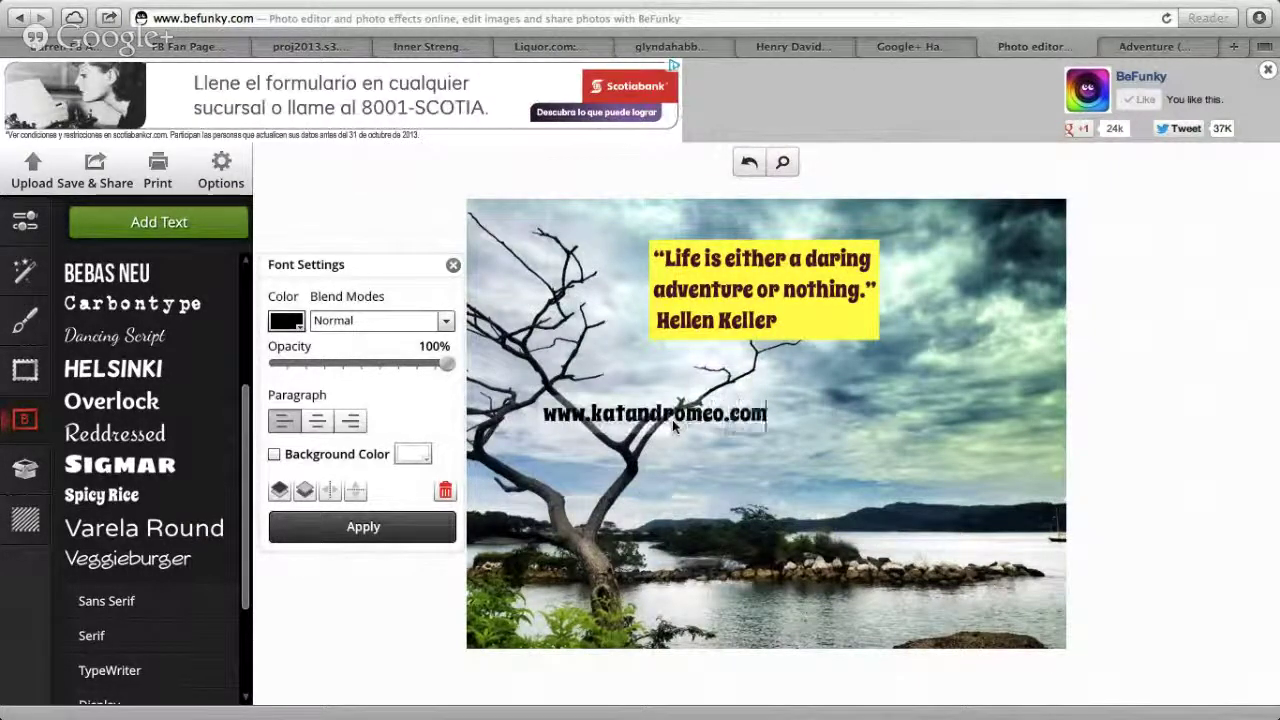
pyautogui.click(284, 321)
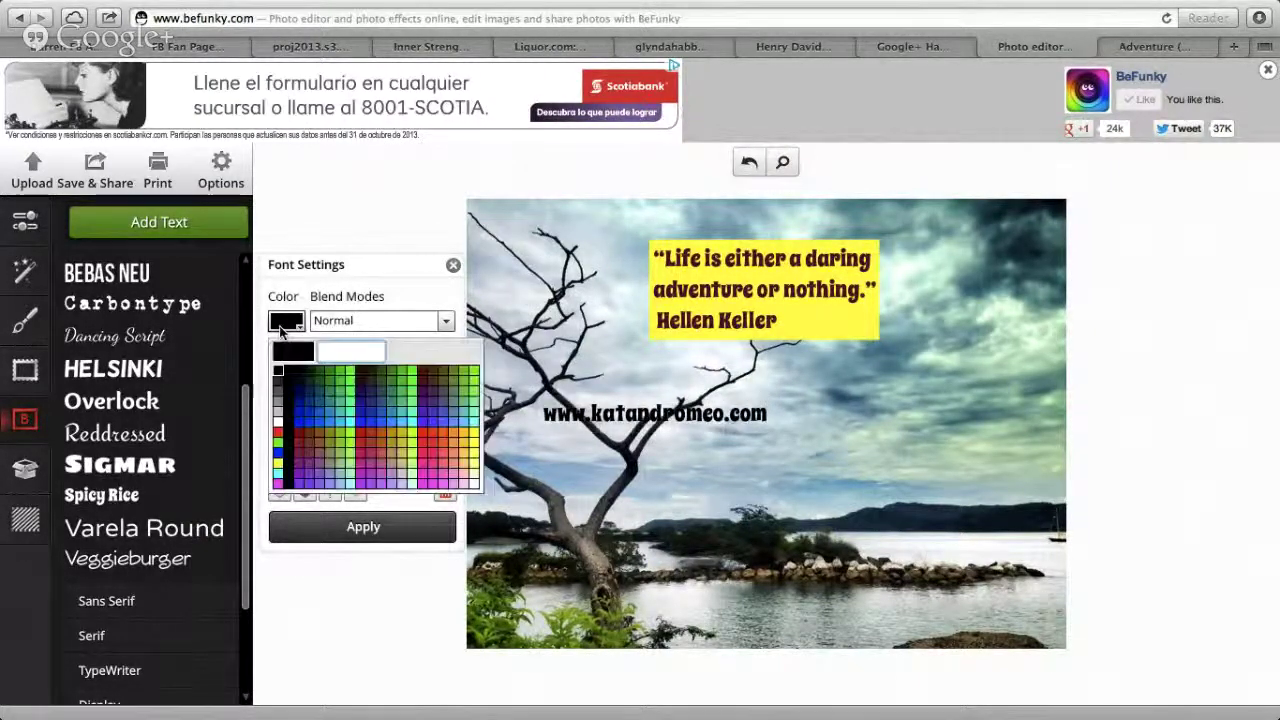
pyautogui.click(355, 378)
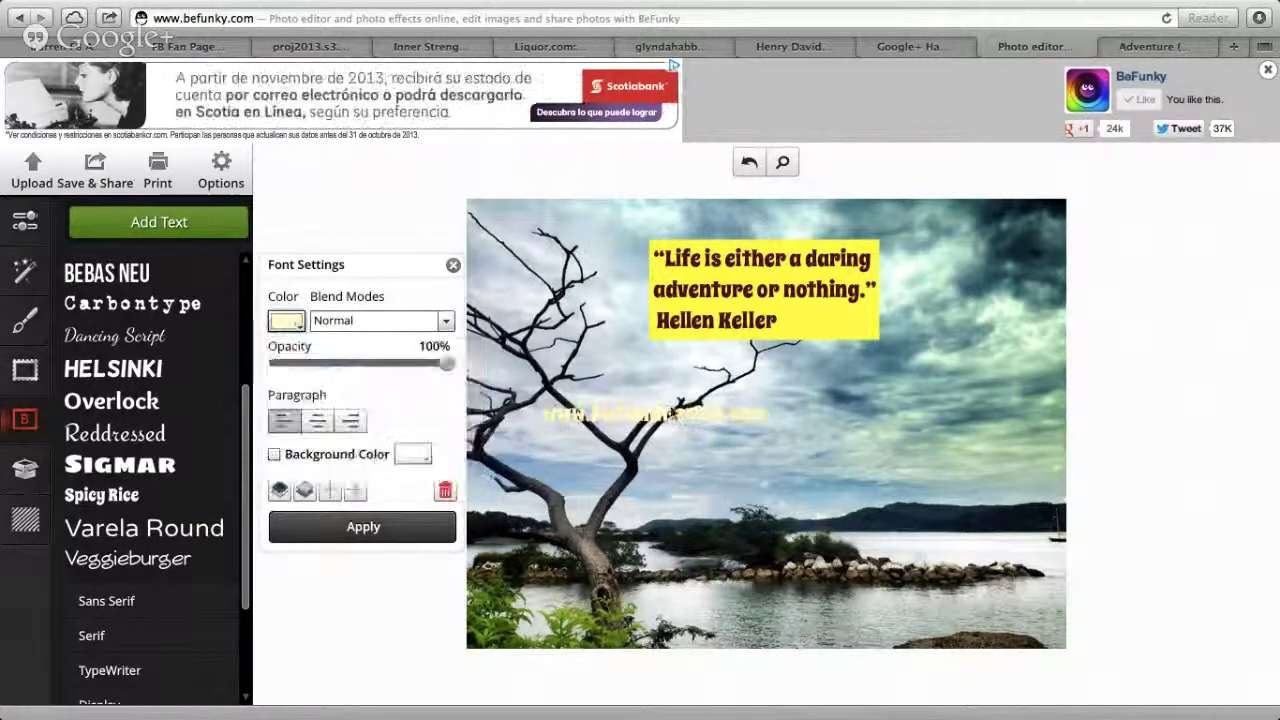
pyautogui.moveTo(673, 420); pyautogui.dragTo(964, 648)
pyautogui.click(344, 530)
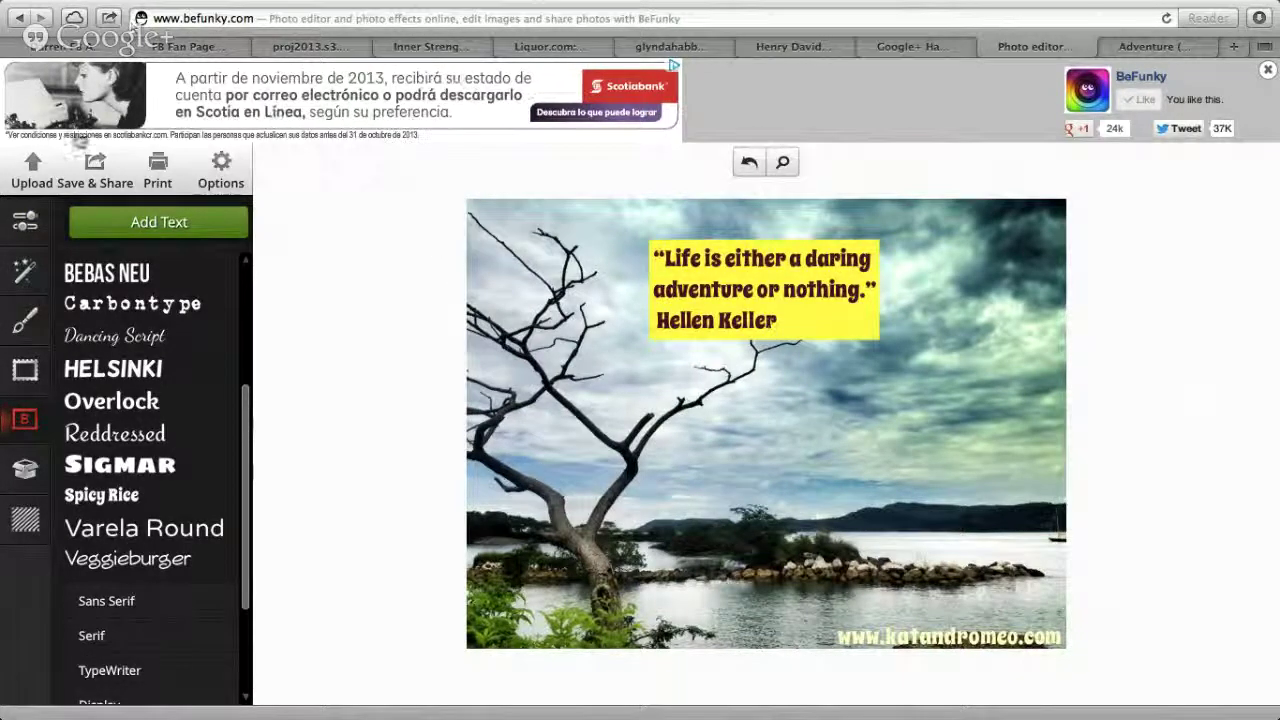
# Step: Save the edited photo to the desktop as JPG file kr09264, then return to the Hangouts on-air broadcast
pyautogui.click(95, 173)
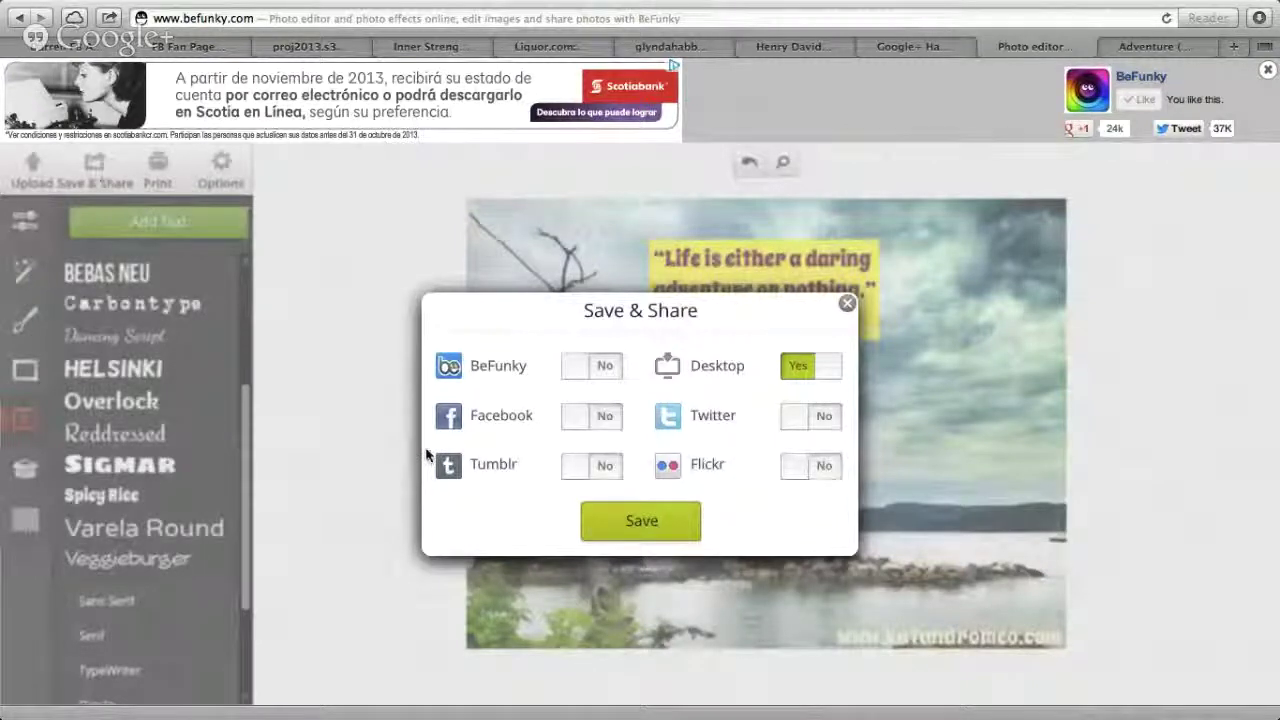
pyautogui.click(641, 520)
pyautogui.click(662, 383)
pyautogui.press('BackSpace')
pyautogui.press('BackSpace')
pyautogui.press('BackSpace')
pyautogui.press('BackSpace')
pyautogui.press('BackSpace')
pyautogui.press('BackSpace')
pyautogui.press('BackSpace')
pyautogui.press('BackSpace')
pyautogui.press('BackSpace')
pyautogui.press('BackSpace')
pyautogui.press('BackSpace')
pyautogui.press('BackSpace')
pyautogui.press('BackSpace')
pyautogui.press('BackSpace')
pyautogui.press('BackSpace')
pyautogui.press('BackSpace')
pyautogui.press('BackSpace')
pyautogui.write('kr')
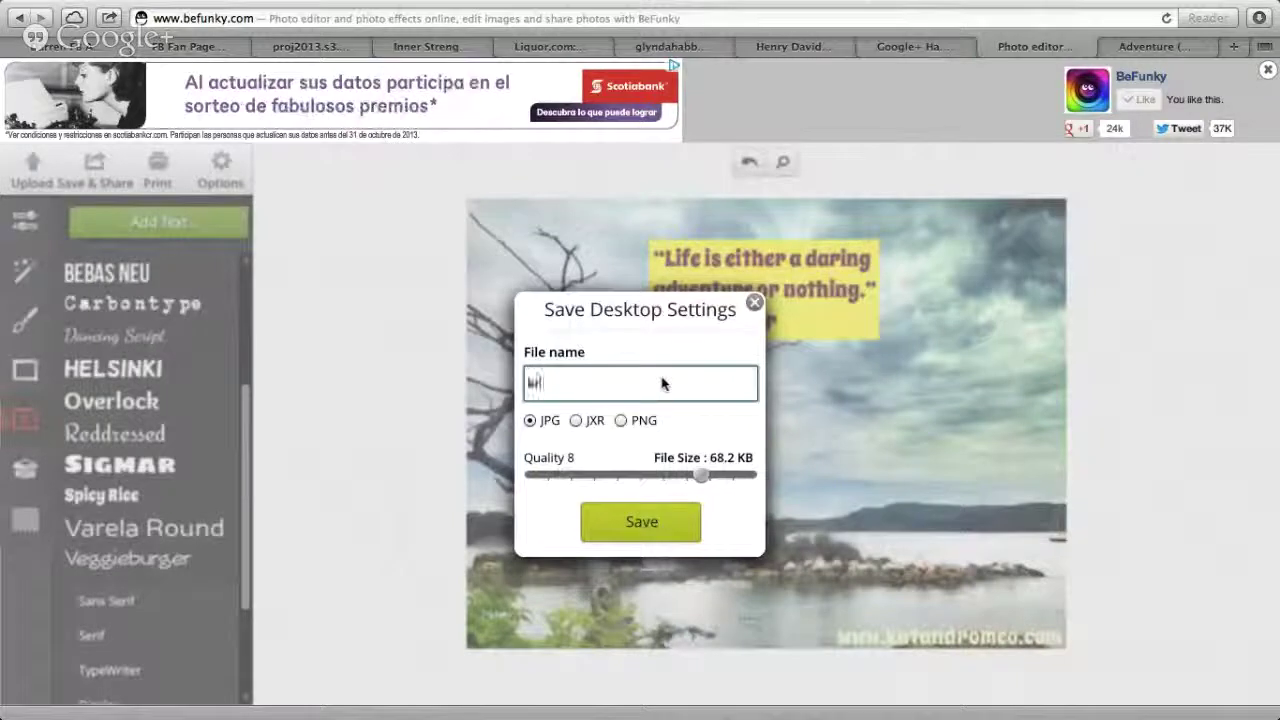
pyautogui.write('0926')
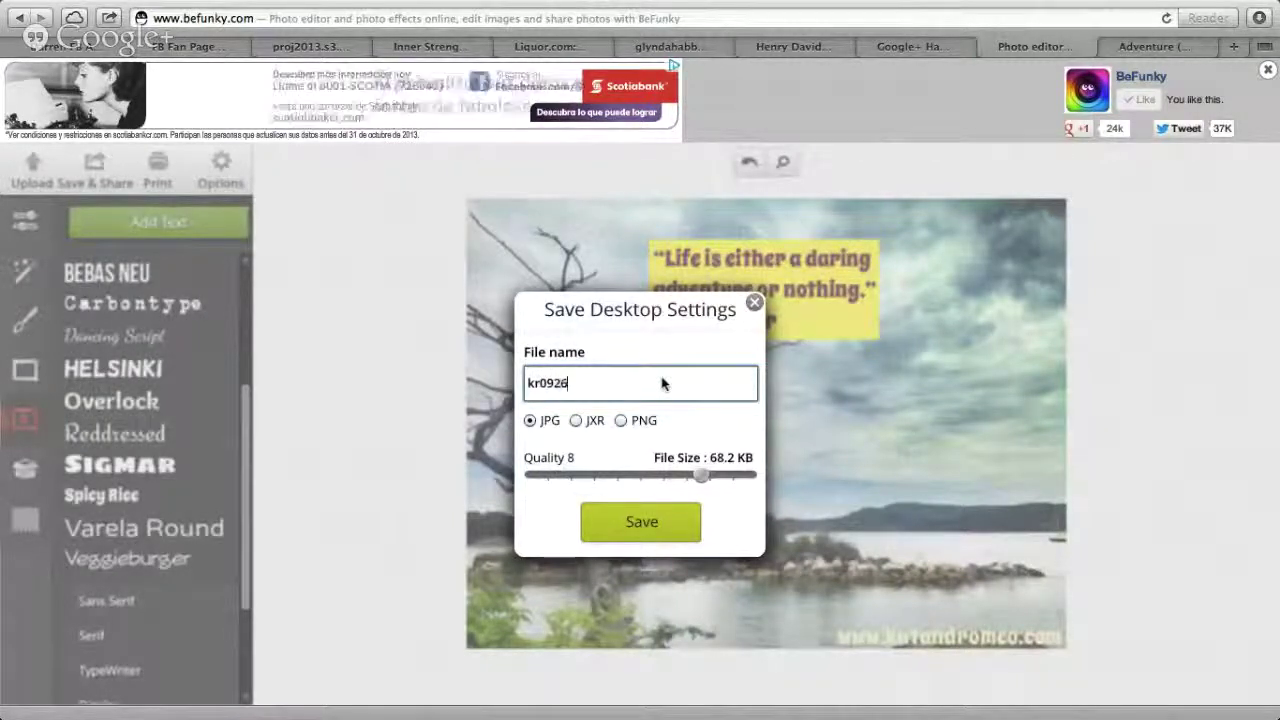
pyautogui.write('4')
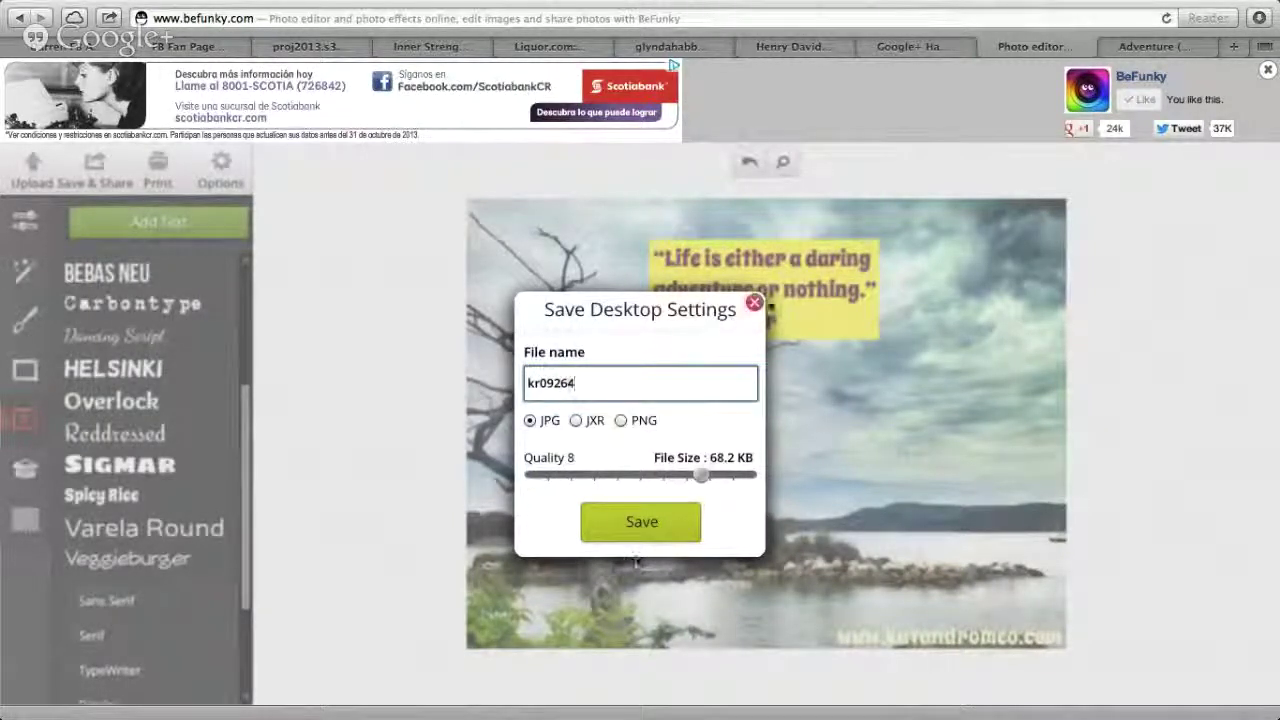
pyautogui.click(755, 303)
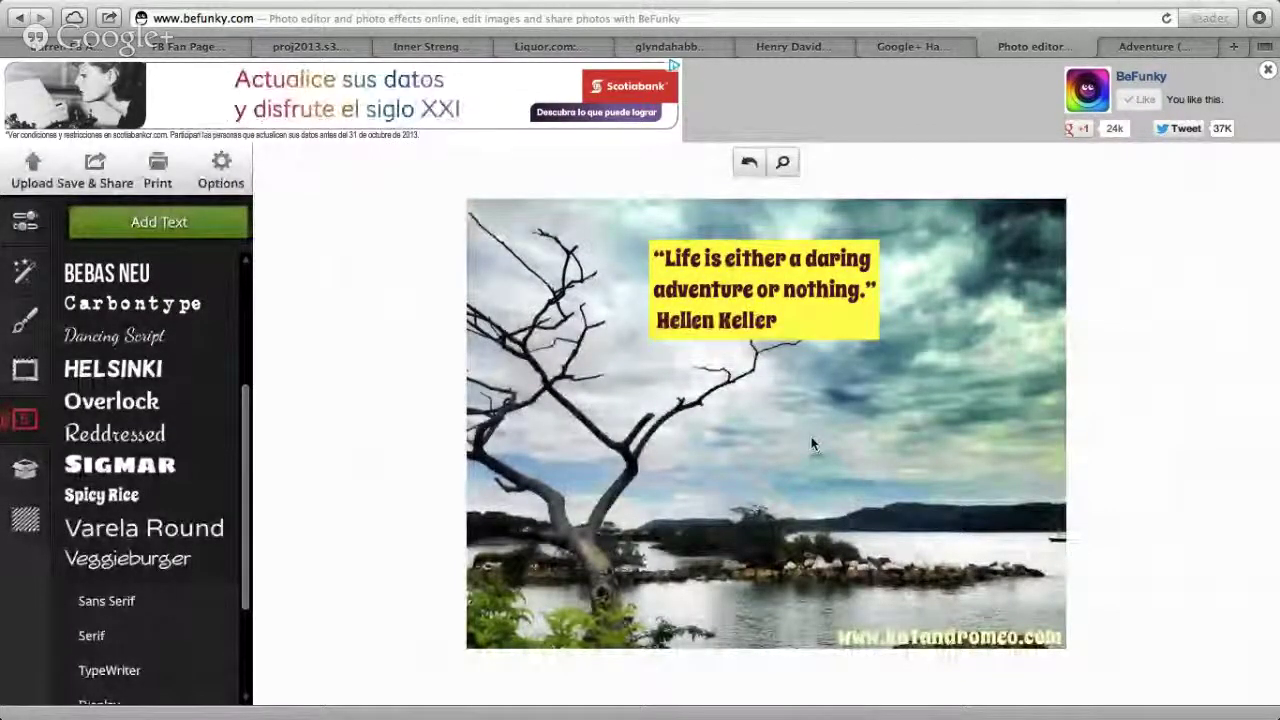
pyautogui.click(920, 44)
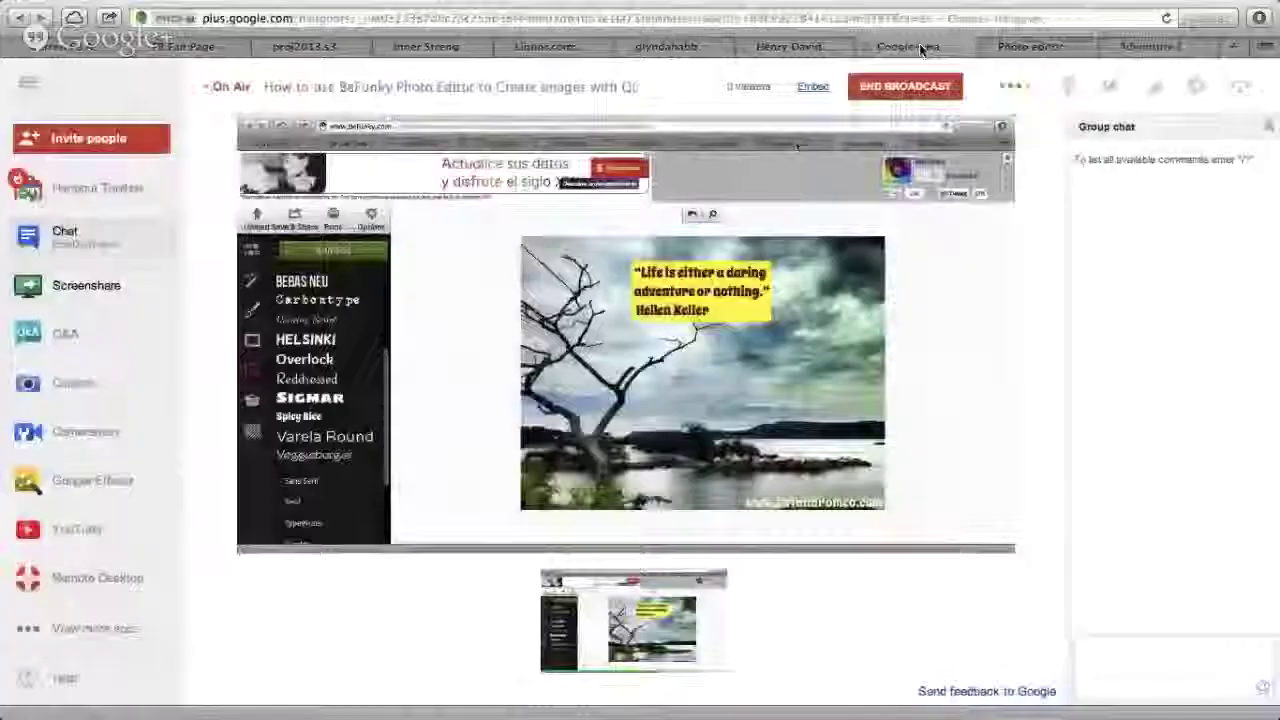